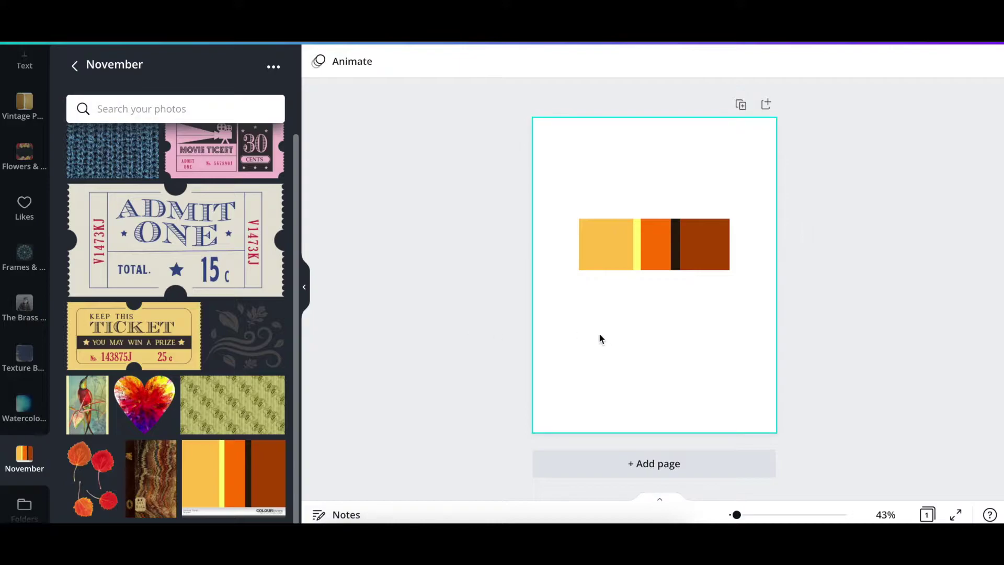
Add the green leaf-pattern image, fill the lower half of the page with it, and move the colour strip above it.
left_click(207, 416)
left_click_drag(628, 273, 590, 378)
left_click_drag(715, 326, 822, 268)
left_click(427, 337)
left_click(628, 241)
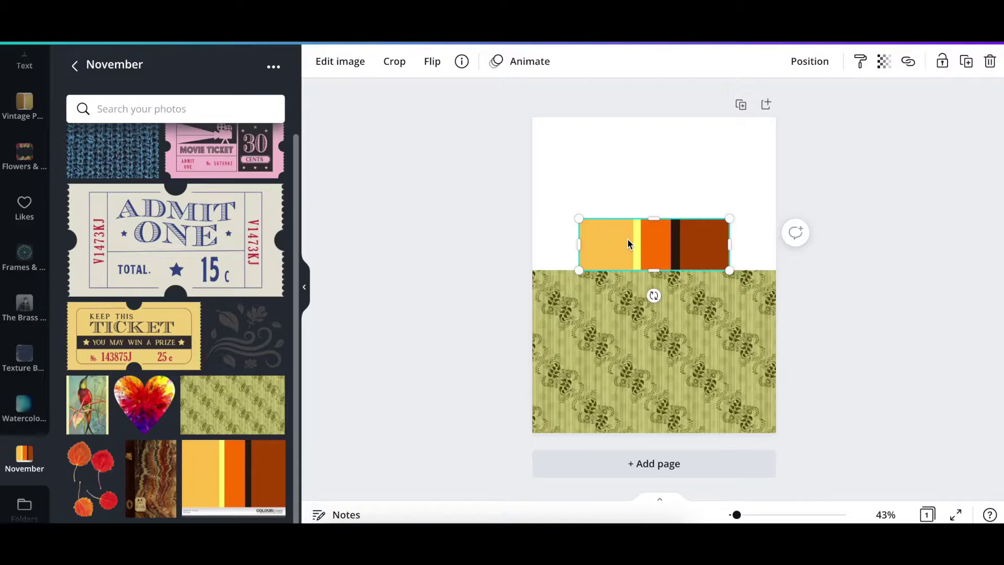
left_click_drag(627, 243, 607, 175)
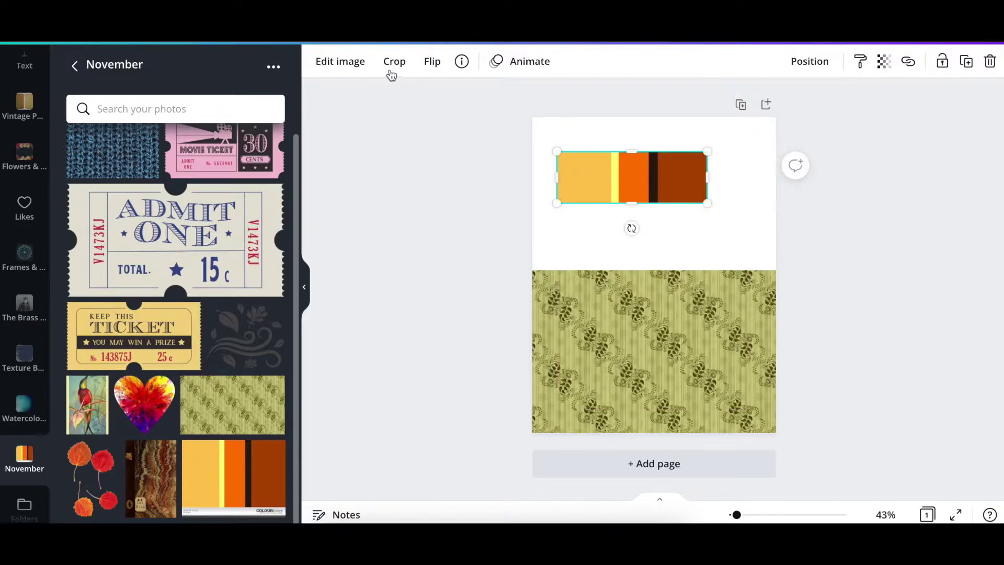
Set the page background to the burnt orange taken from the colour strip's photo colours.
left_click(577, 236)
left_click(317, 66)
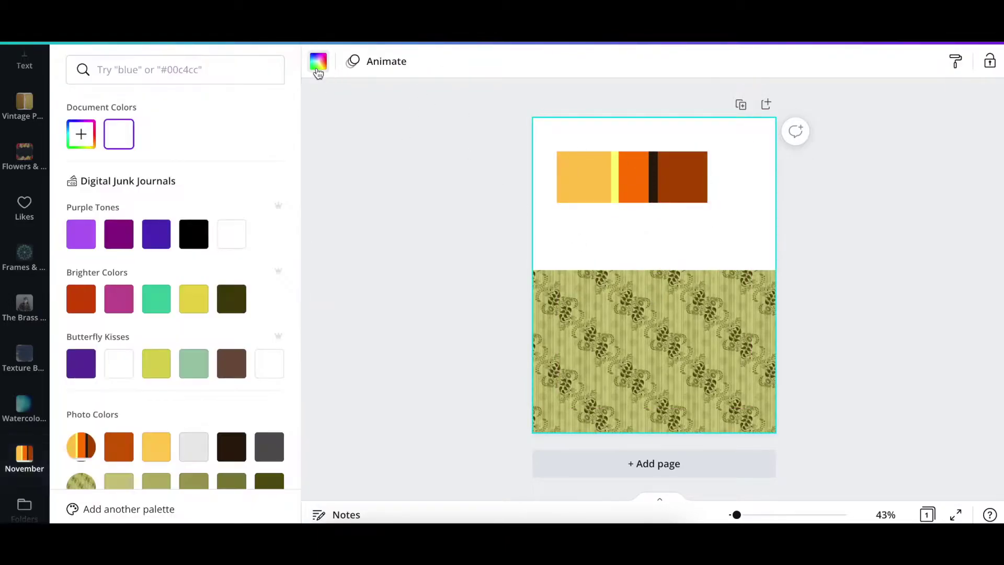
scroll(235, 324, "down", 3)
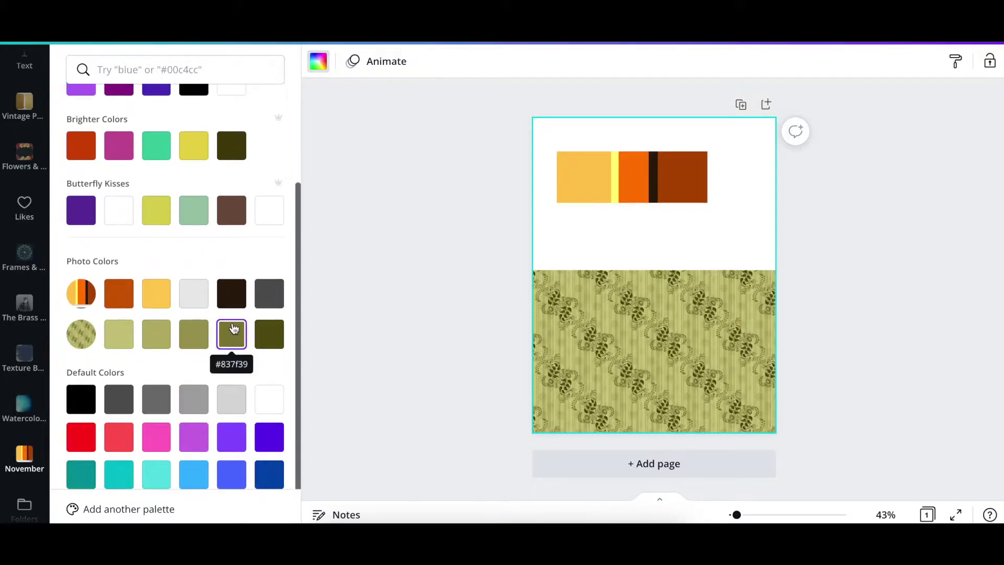
left_click(123, 303)
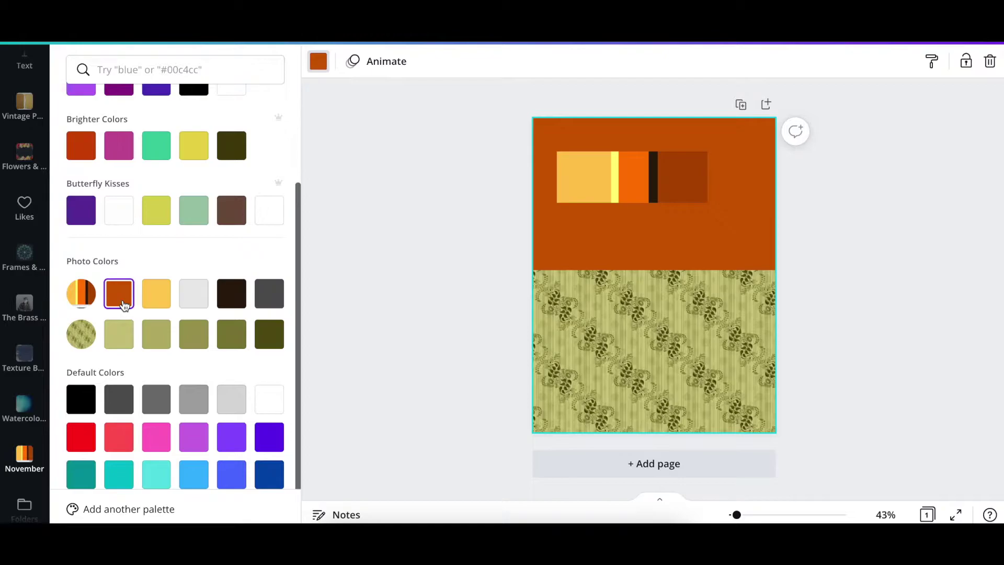
left_click(416, 322)
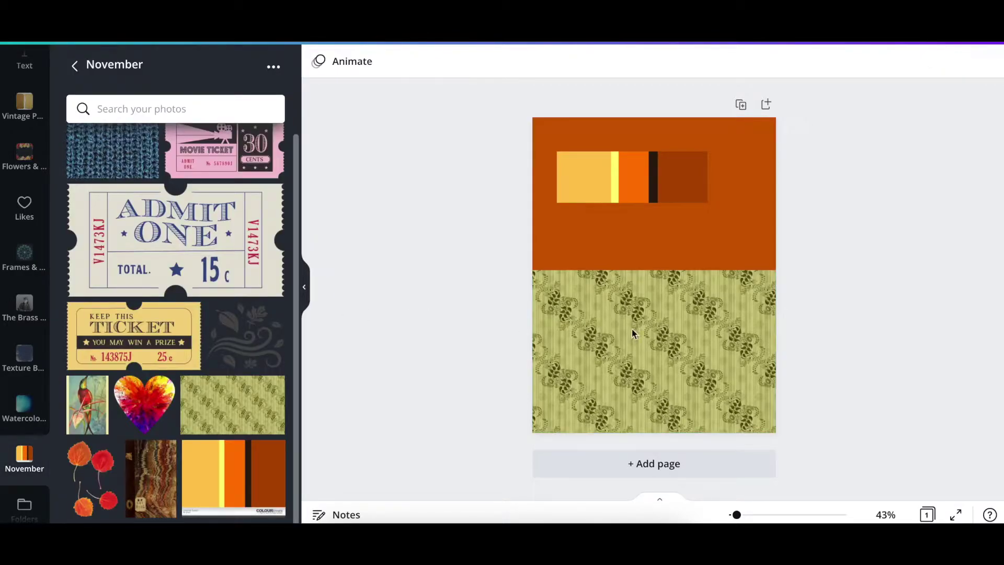
Set the transparency of the leaf-pattern image to 71 so the orange background shows through.
left_click(692, 343)
left_click(883, 65)
left_click_drag(804, 103, 811, 105)
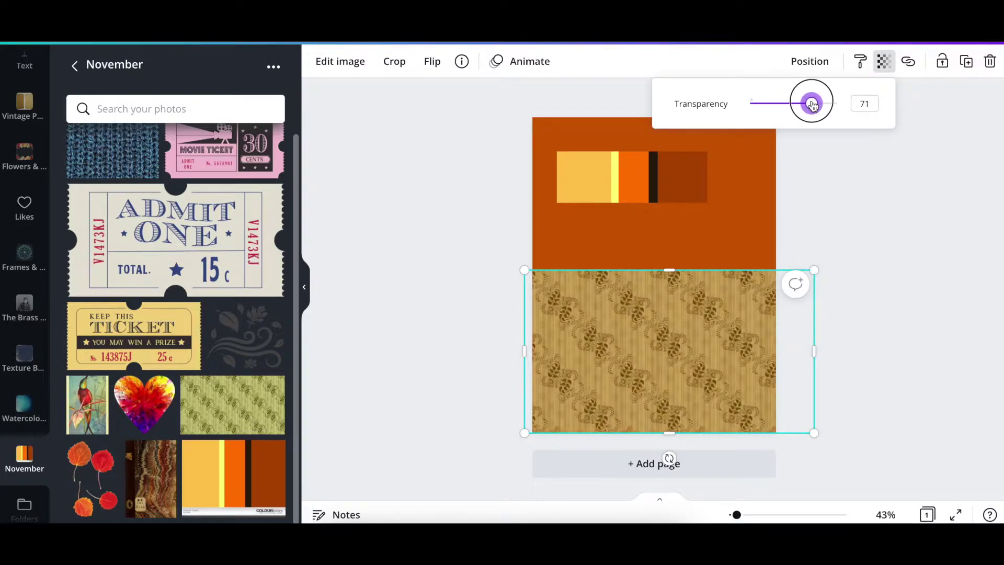
left_click(846, 186)
left_click(848, 188)
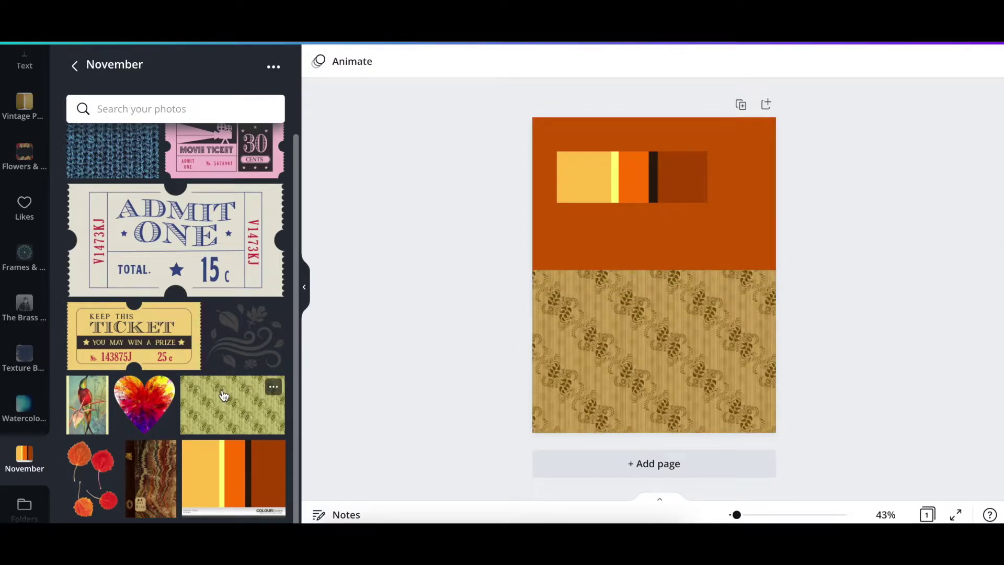
Add the brown marbled book cover image at the page's lower left and move the colour strip to the page's upper right corner.
left_click(141, 459)
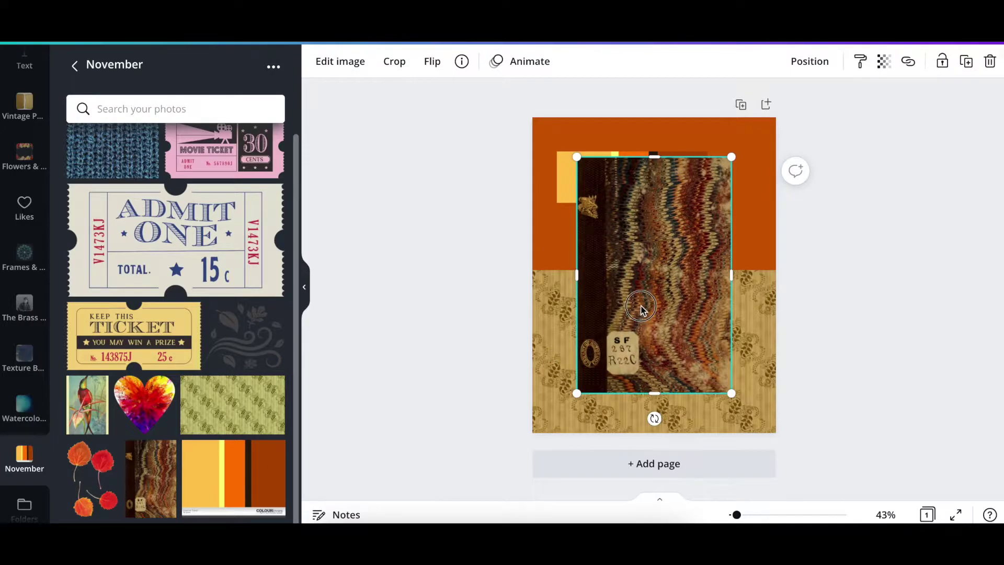
left_click_drag(642, 308, 609, 349)
left_click(656, 167)
left_click_drag(658, 166, 747, 142)
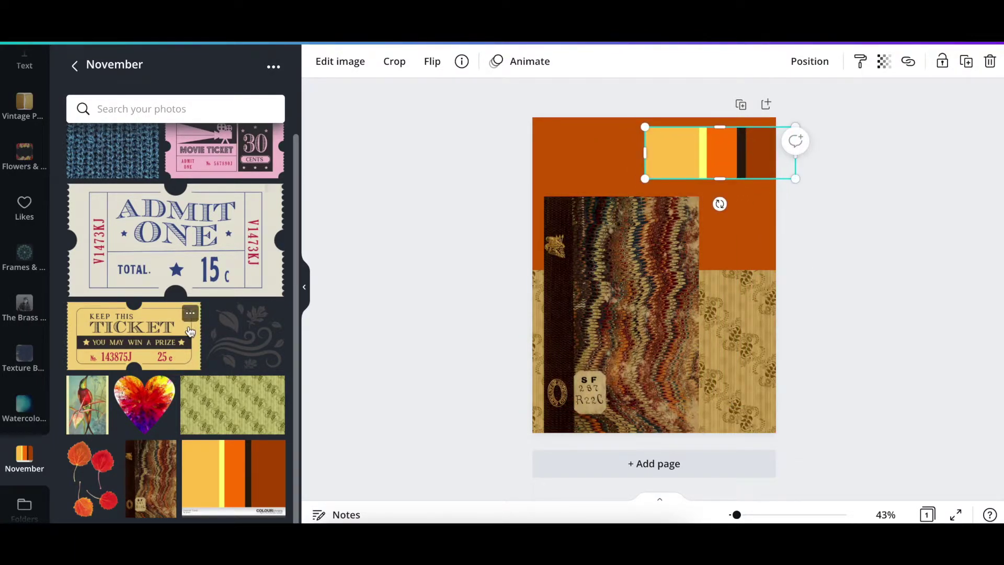
Add the Crimson Topaz bird card, shrink it, and place it overlapping the right edge of the book cover.
left_click(87, 404)
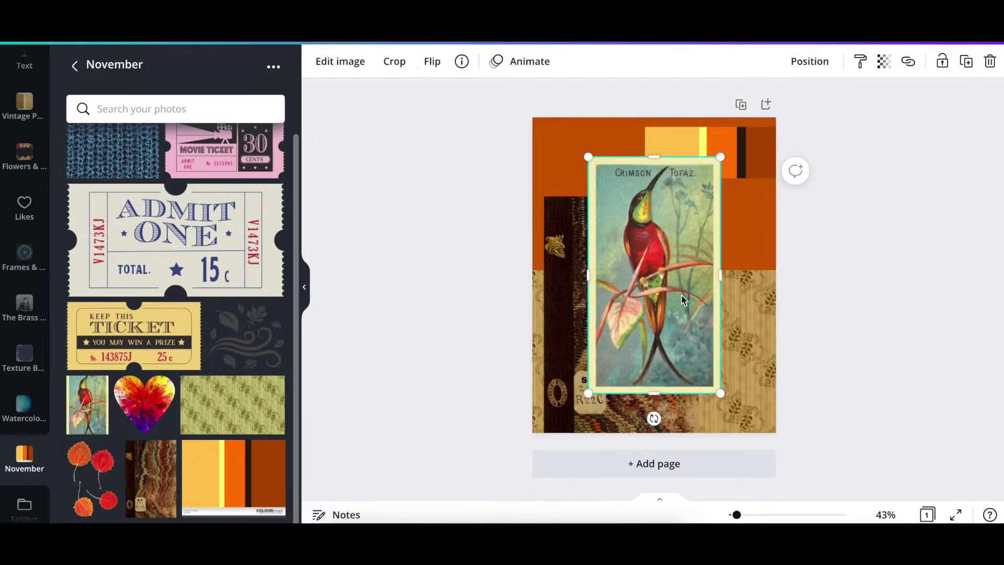
left_click_drag(719, 393, 668, 307)
left_click_drag(646, 261, 709, 337)
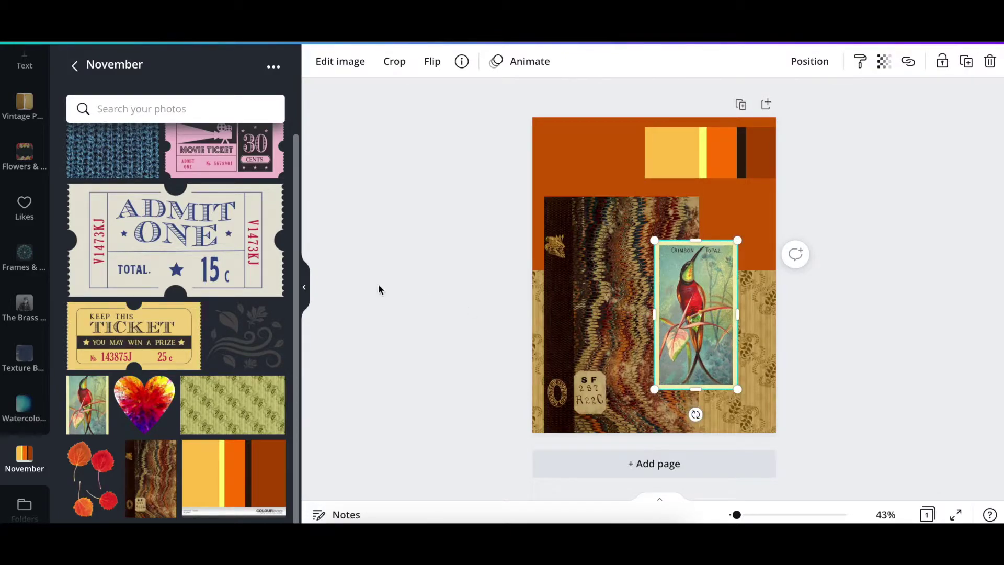
Try the Cali and Selfie filters on the book cover image and apply the Summer filter to it.
left_click(581, 273)
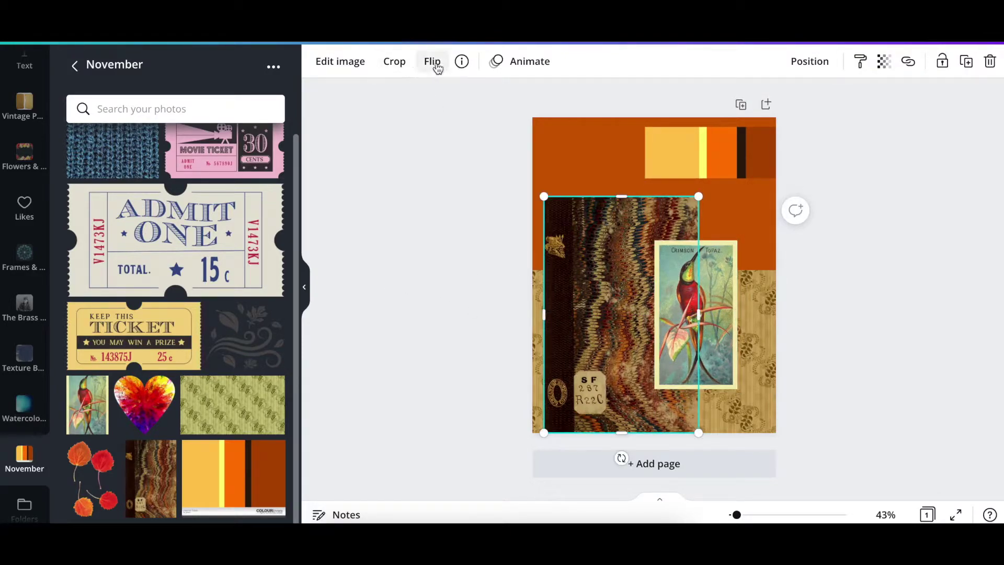
left_click(337, 66)
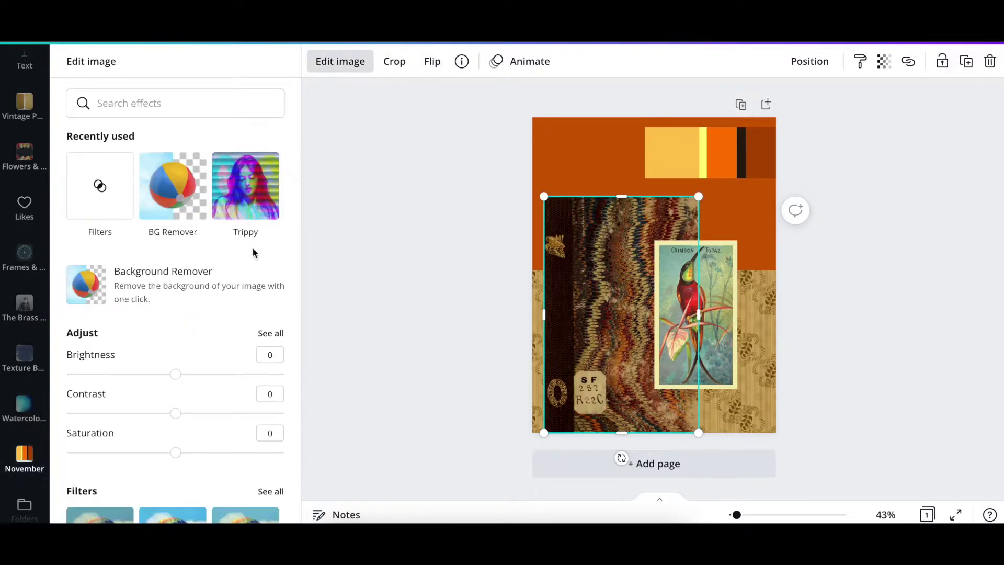
scroll(249, 253, "down", 1)
left_click(100, 180)
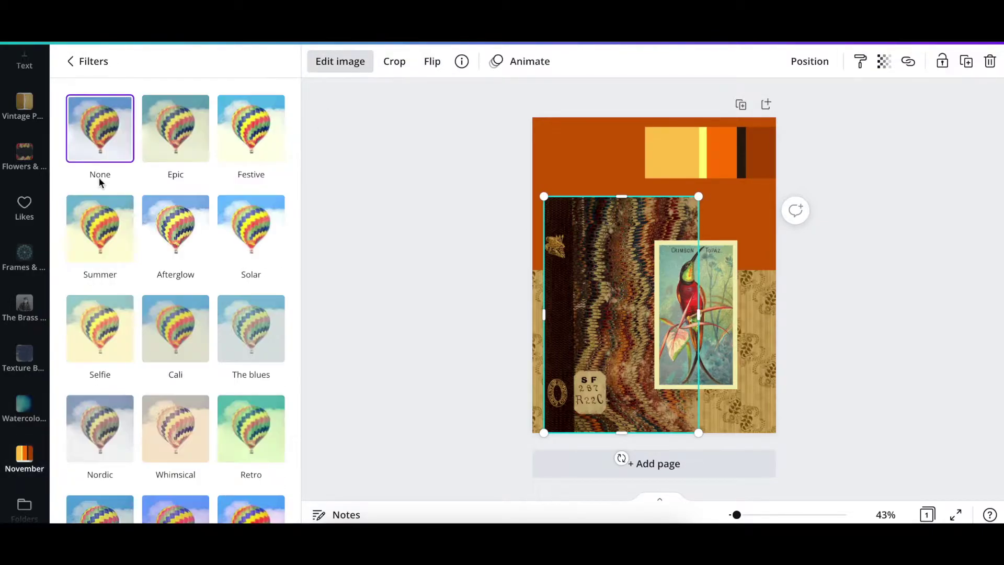
scroll(172, 180, "down", 1)
scroll(172, 180, "down", 1)
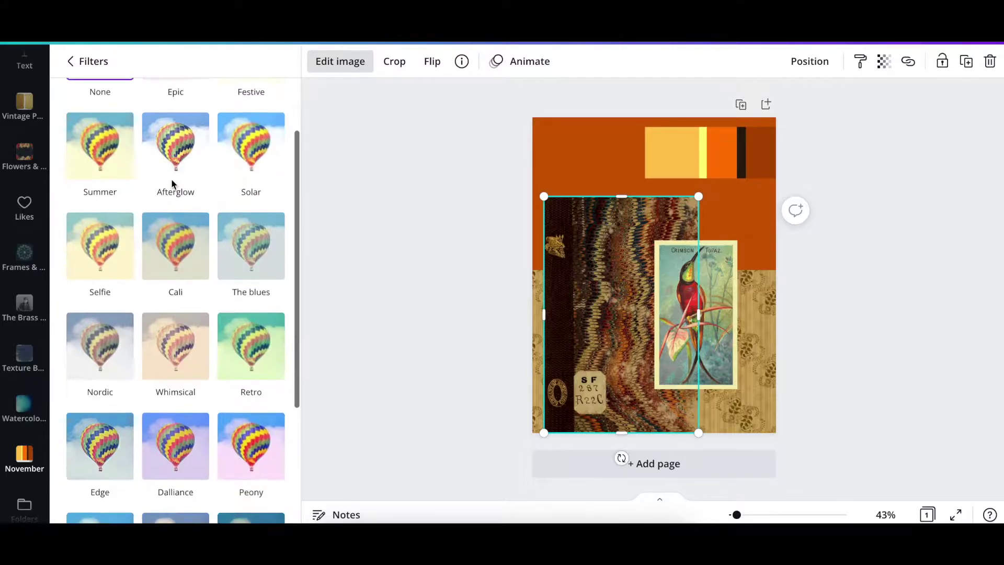
left_click(174, 257)
left_click(98, 245)
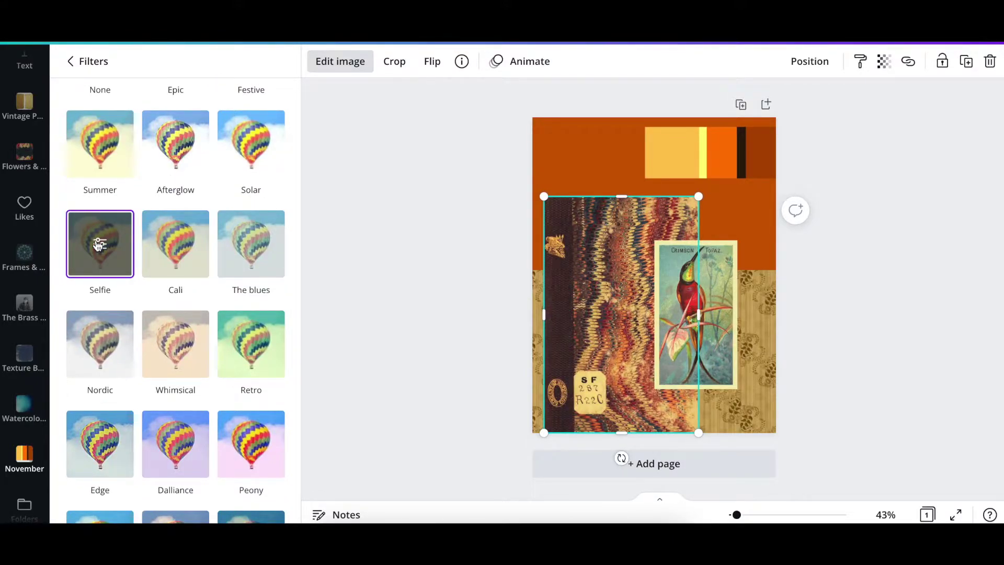
left_click(98, 167)
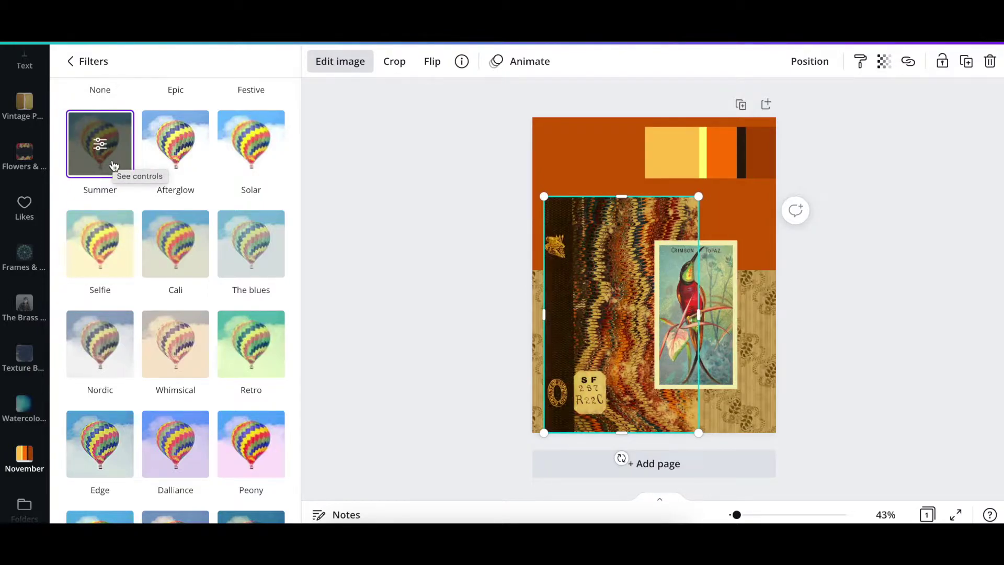
left_click(406, 272)
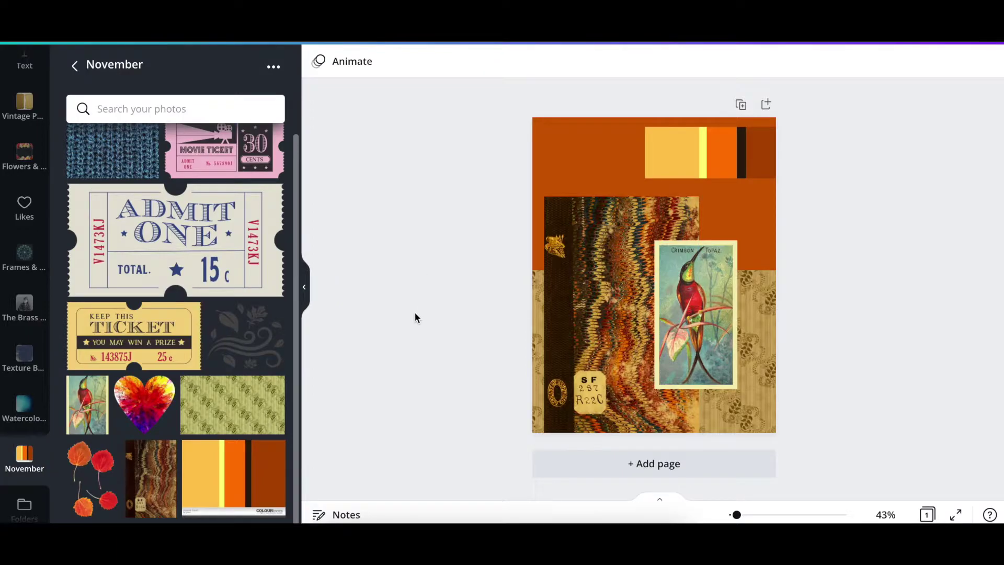
Add the cream Admit One ticket at a small size and place it over the lower corner of the bird card.
scroll(253, 372, "up", 1)
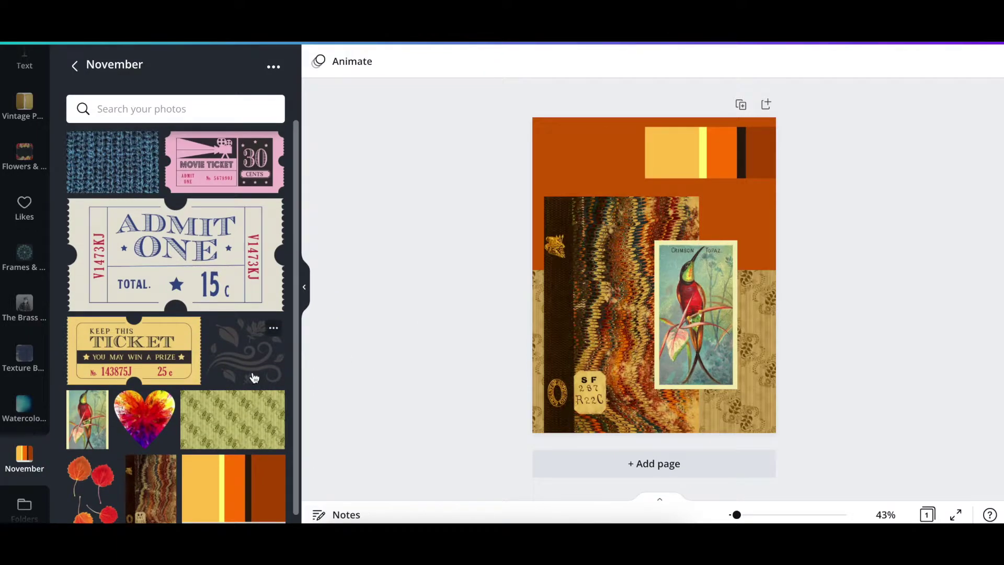
left_click(262, 245)
left_click_drag(667, 283, 675, 393)
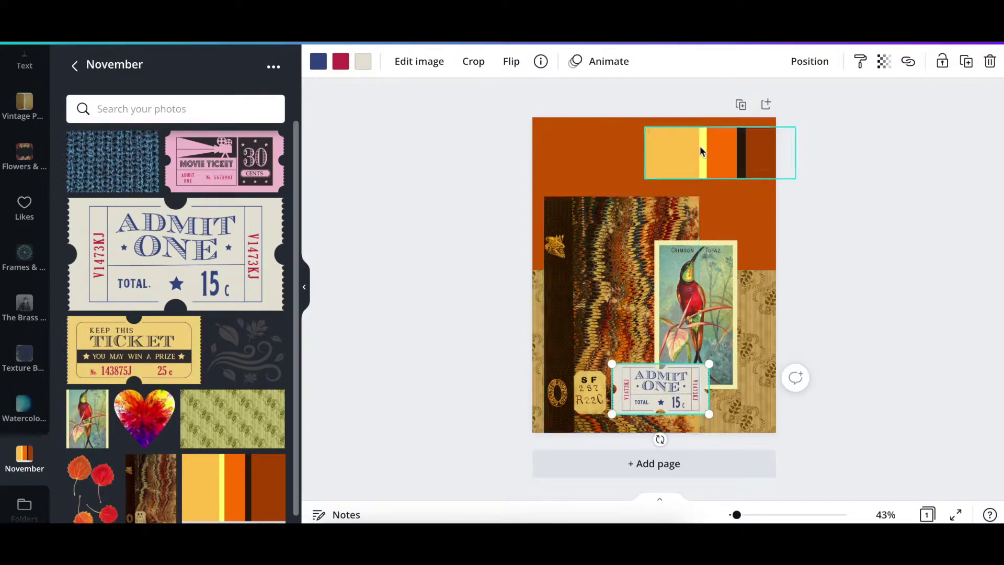
Crop the lower part of the colour strip so it becomes a thinner band.
left_click(677, 159)
left_click_drag(723, 179, 723, 156)
left_click(482, 216)
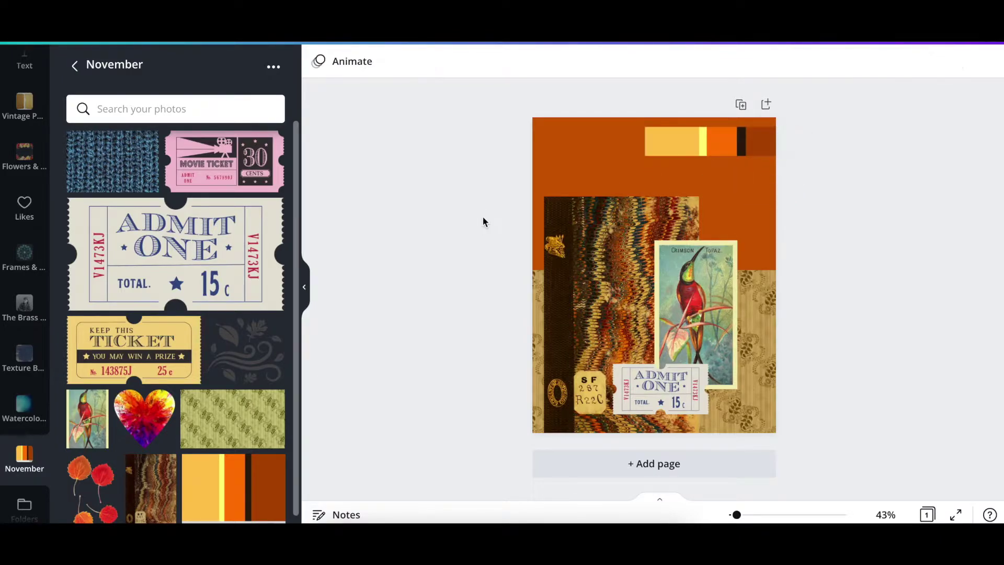
Scale the book cover image down slightly, keeping its lower right corner in place.
left_click(564, 215)
left_click_drag(544, 198, 551, 208)
left_click(425, 283)
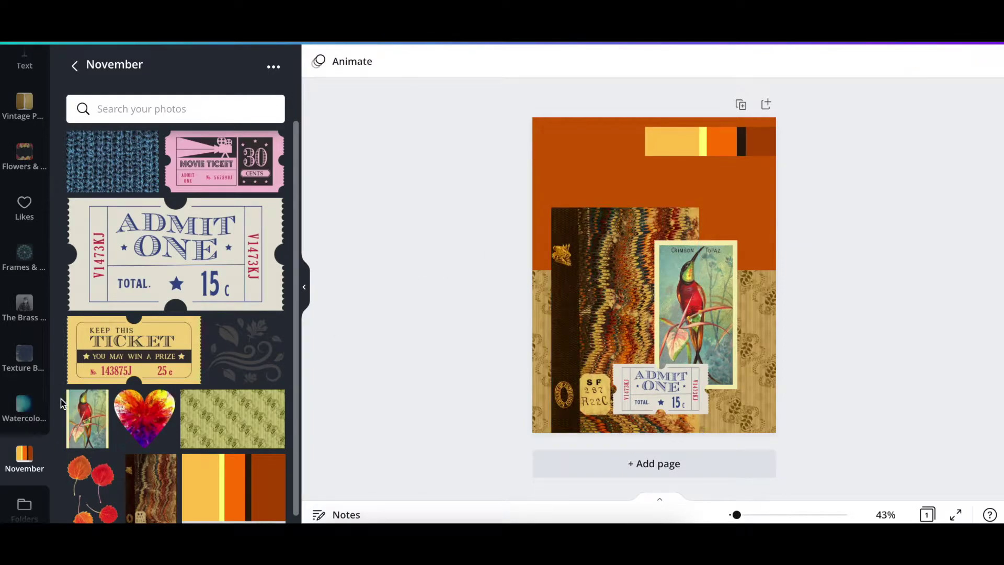
Add the green and orange dotted paint image from Watercolor & Paint Backgrounds and place it over the page's upper right corner.
left_click(24, 408)
scroll(195, 339, "down", 3)
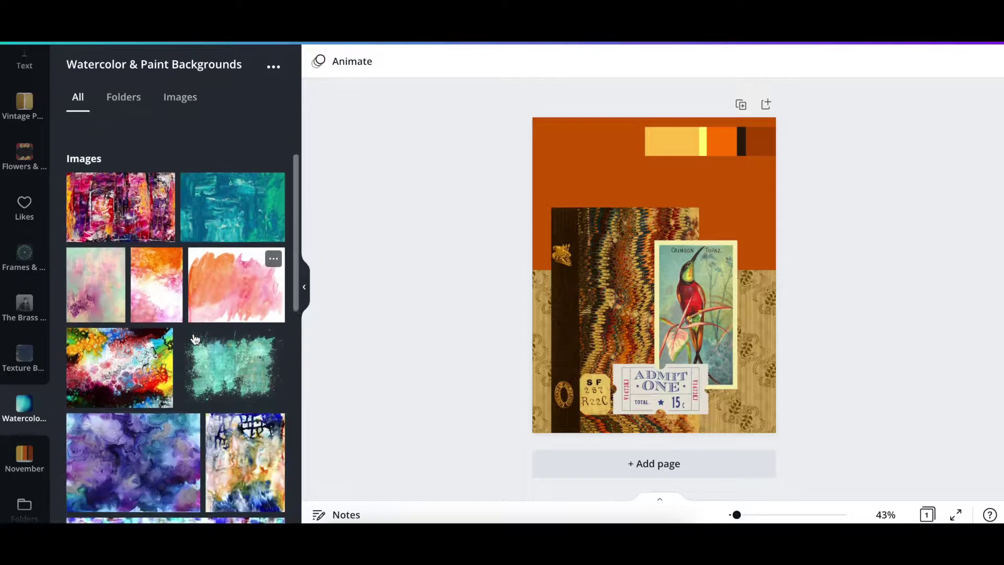
scroll(195, 339, "down", 5)
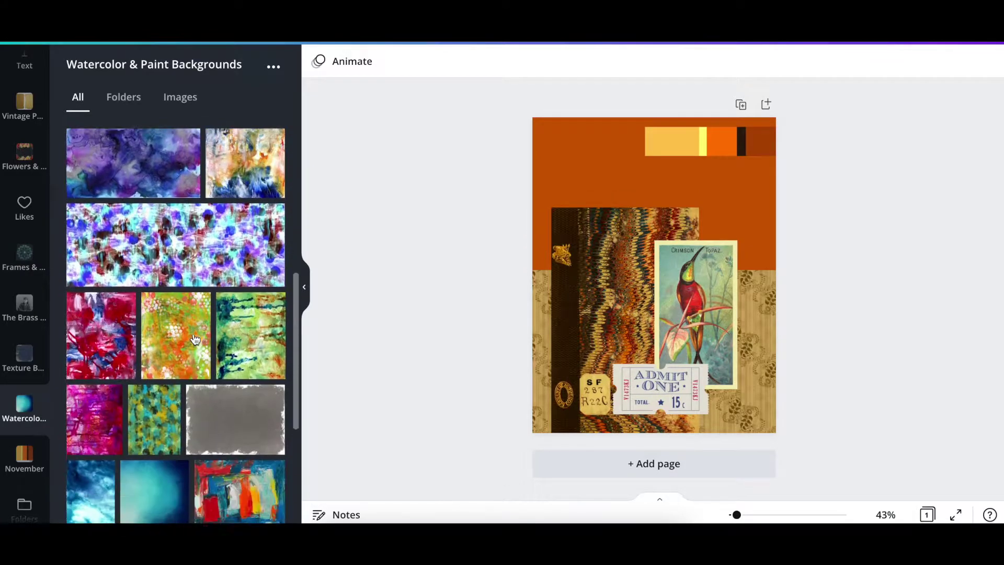
scroll(195, 338, "down", 1)
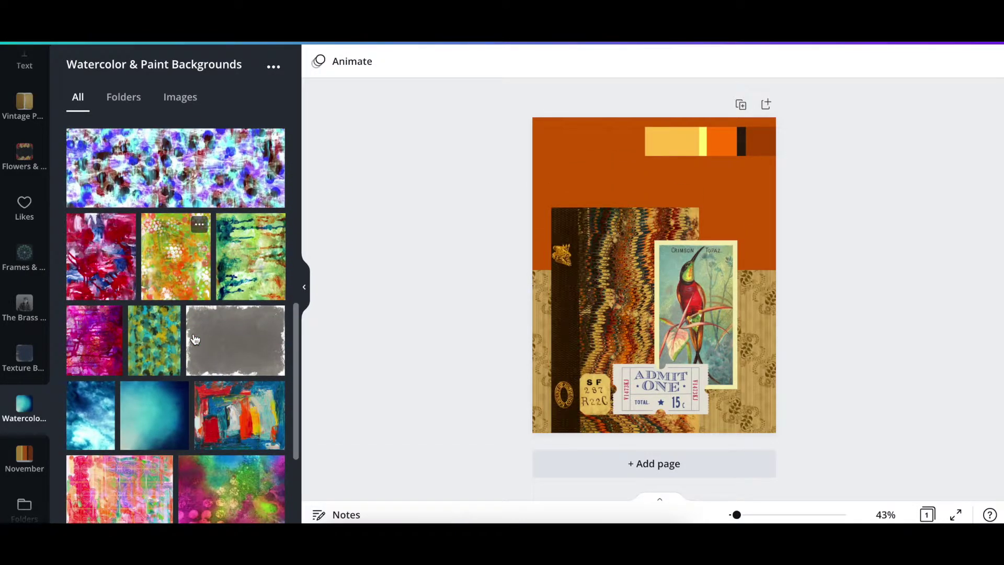
scroll(195, 339, "down", 4)
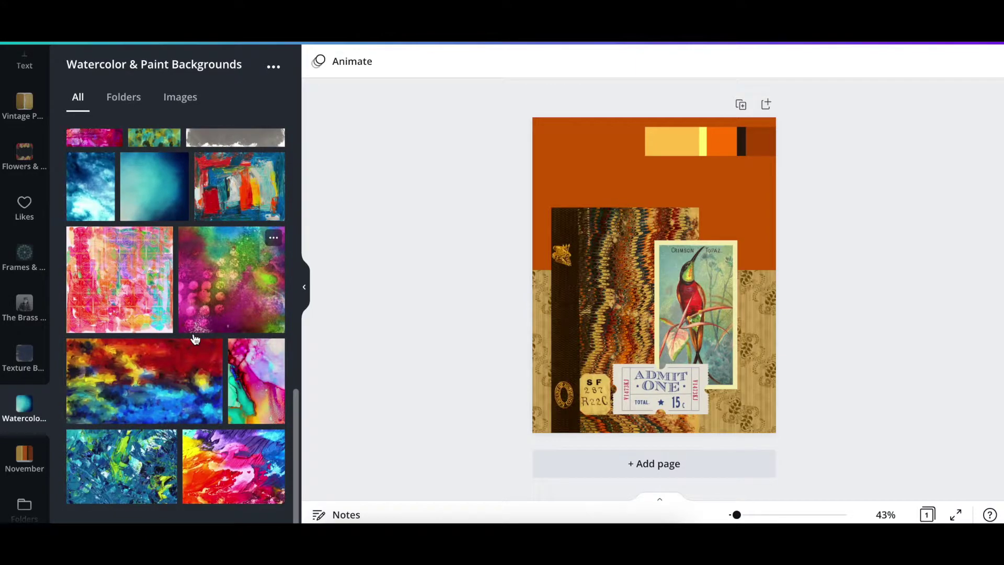
scroll(195, 339, "up", 5)
left_click(175, 316)
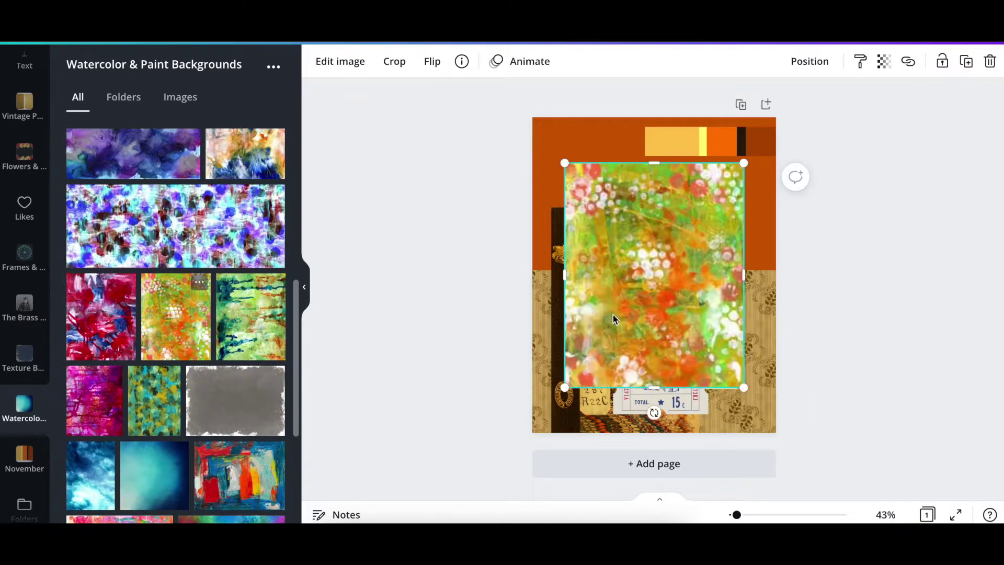
left_click_drag(743, 310, 771, 241)
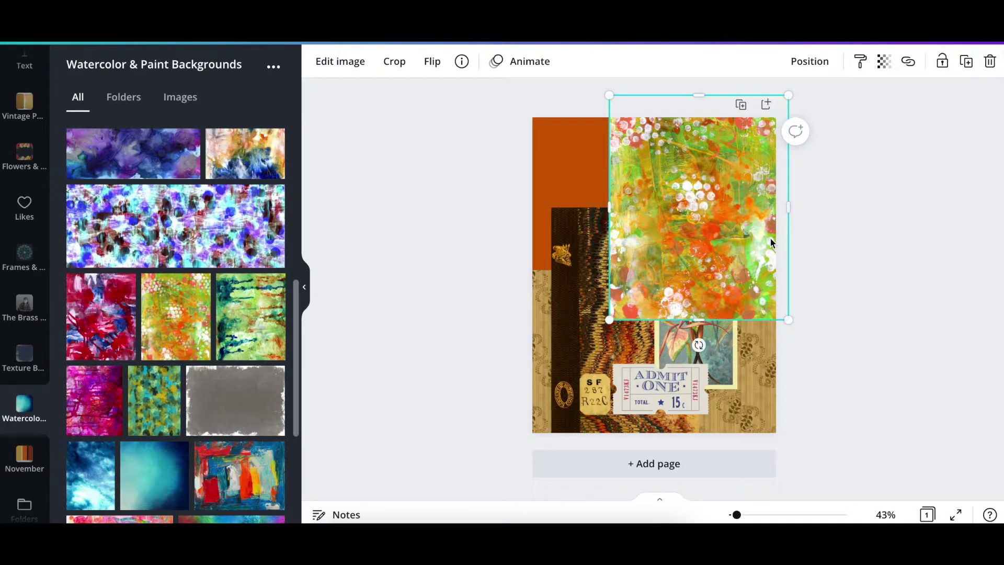
Send the paint image backward behind the ticket, bird card and book cover.
key("ctrl+bracketleft")
key("ctrl+bracketleft")
key("ctrl+bracketleft")
key("ctrl+bracketleft")
Move the colour strip to the page's top edge and shift the paint image slightly to the right.
left_click_drag(742, 148, 577, 220)
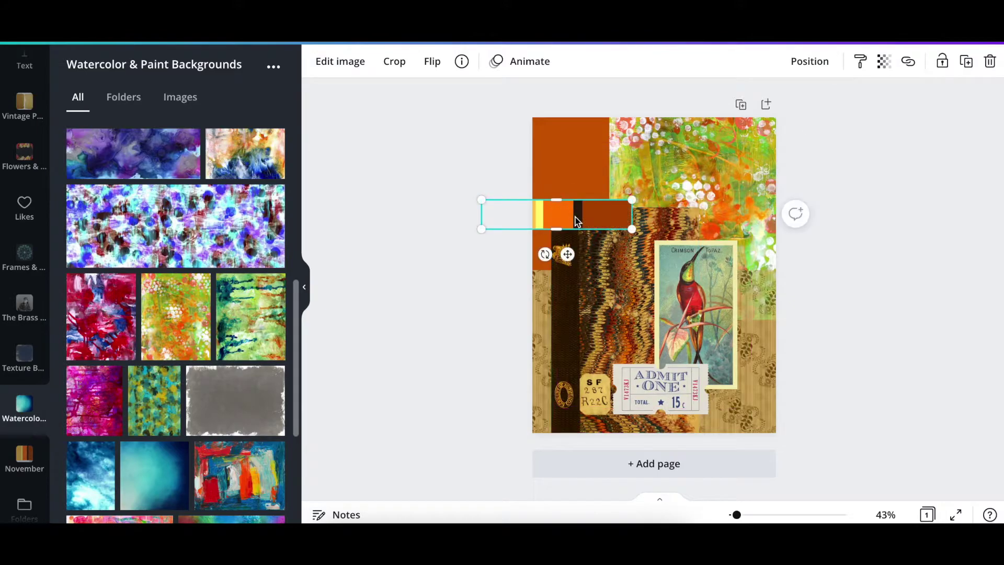
left_click(715, 170)
key("ctrl+bracketright")
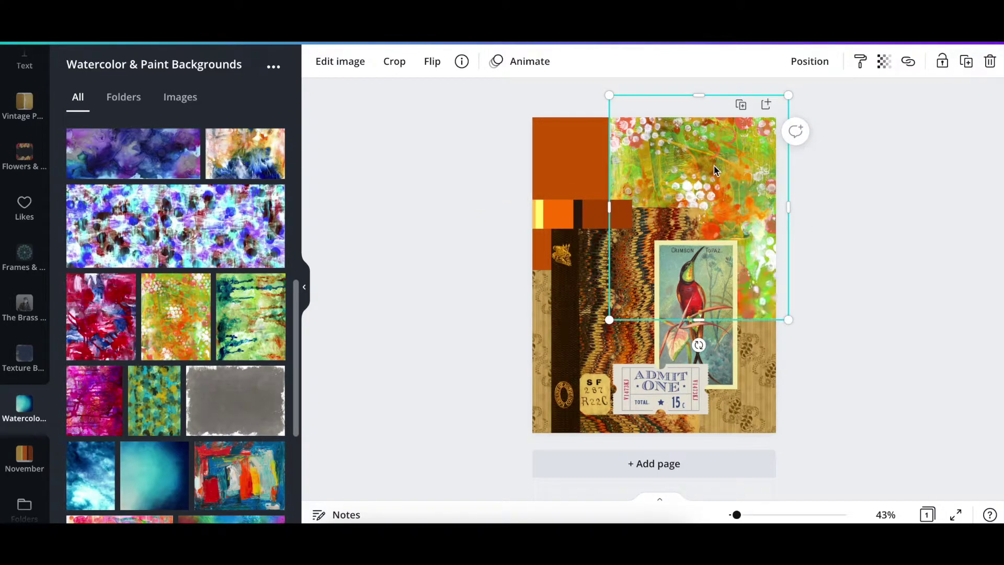
left_click_drag(745, 169, 761, 168)
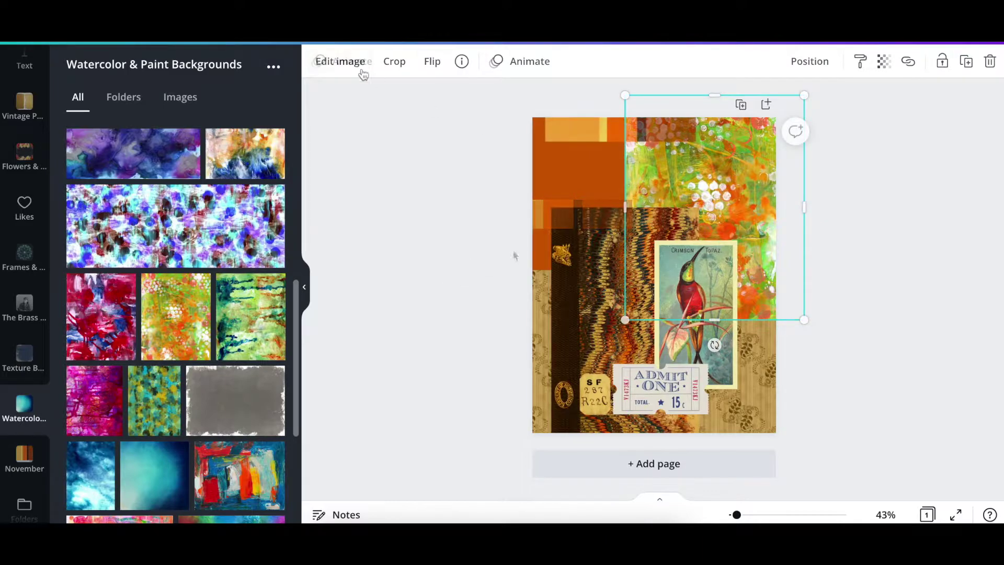
Apply the Rosie filter to the green and orange dotted paint image at intensity 43.
left_click(362, 72)
left_click(99, 190)
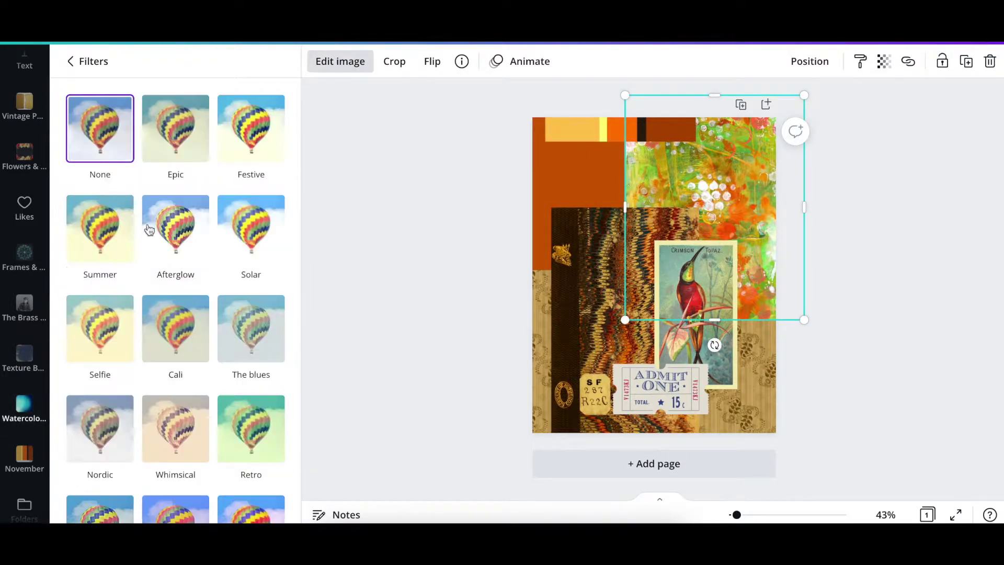
scroll(206, 280, "down", 3)
scroll(206, 275, "down", 3)
left_click(99, 379)
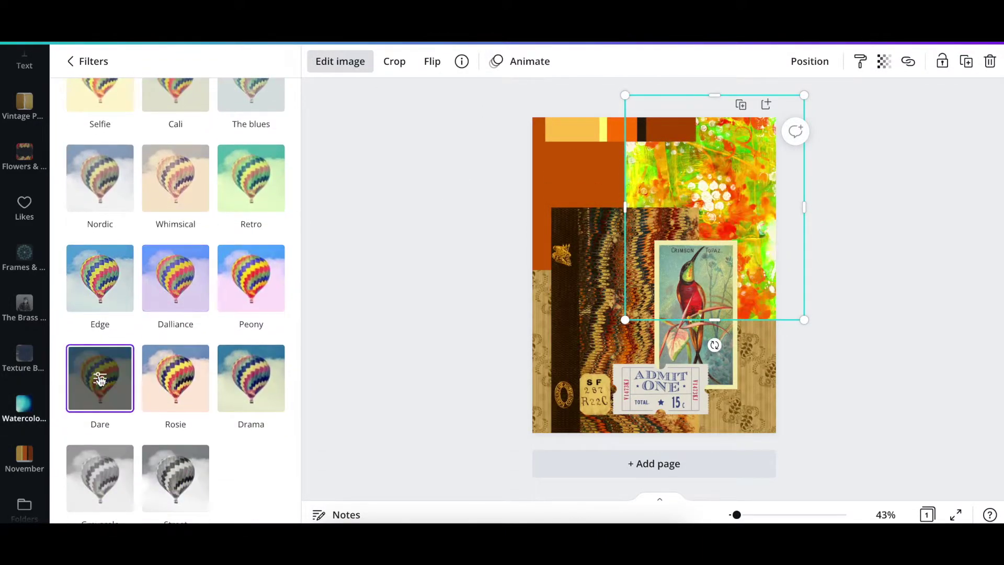
left_click(187, 380)
left_click(176, 380)
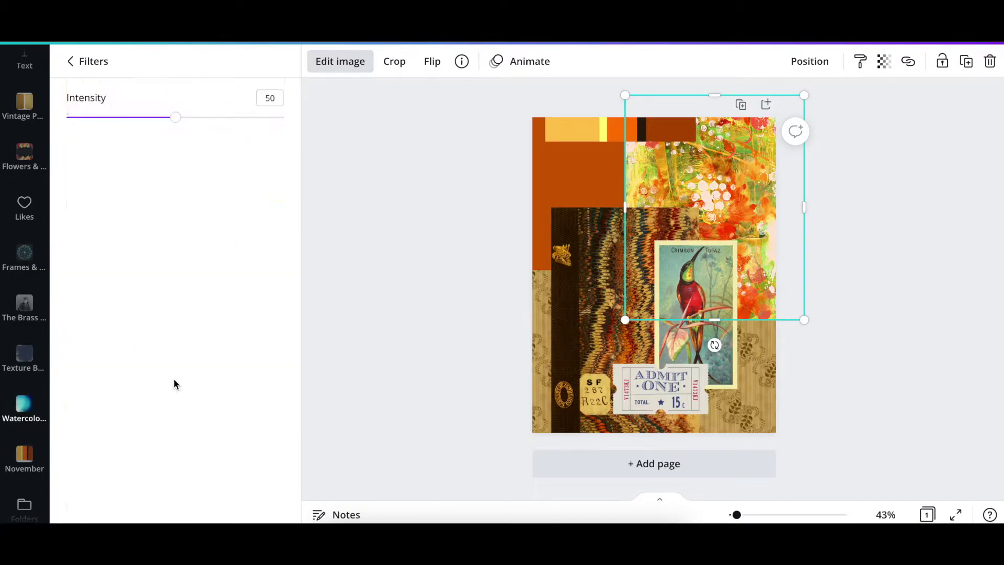
left_click_drag(175, 117, 160, 120)
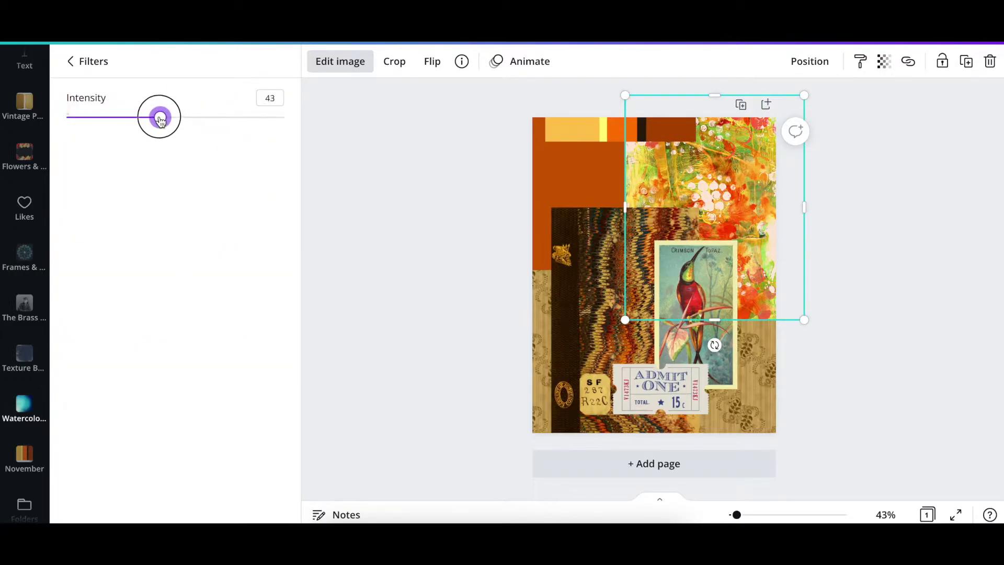
left_click(405, 226)
Add the multicoloured heart from the November folder, then tilt and enlarge it behind the book cover at the page's upper left.
scroll(40, 437, "down", 1)
left_click(25, 424)
scroll(183, 337, "down", 1)
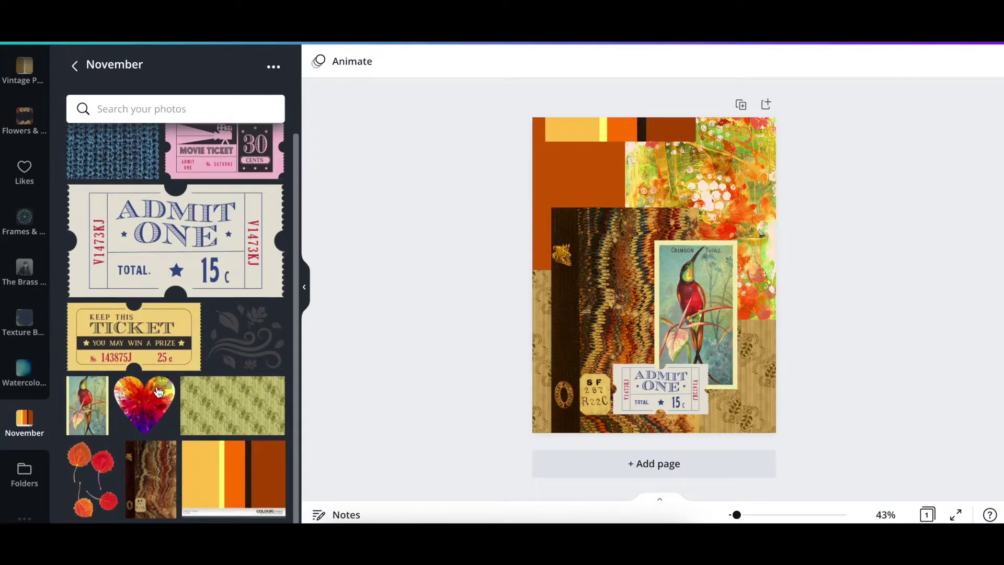
left_click(144, 407)
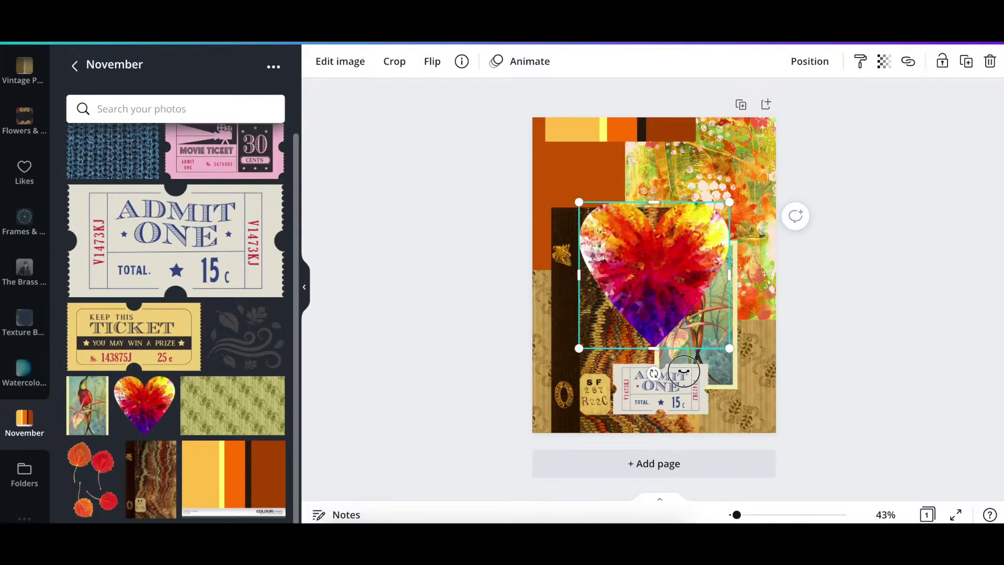
left_click_drag(680, 372, 694, 362)
left_click_drag(652, 276, 621, 249)
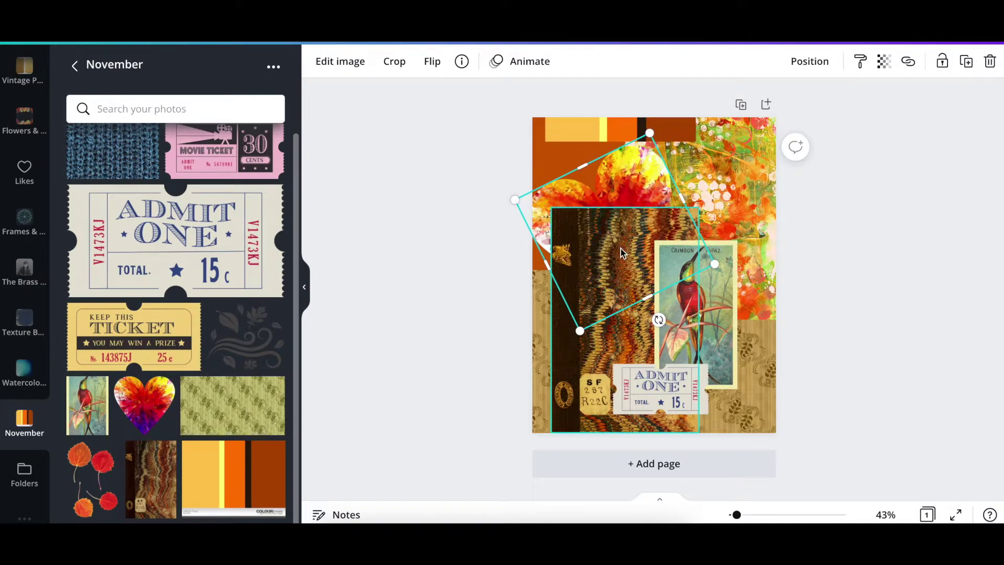
left_click_drag(512, 198, 470, 184)
Apply the Selfie filter to the heart image at intensity 27.
left_click(339, 61)
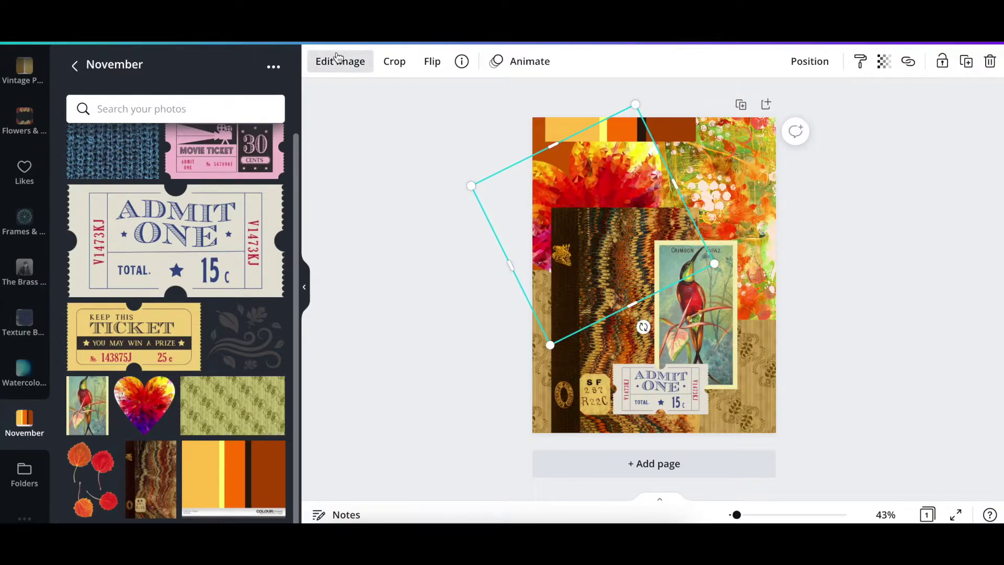
left_click(85, 205)
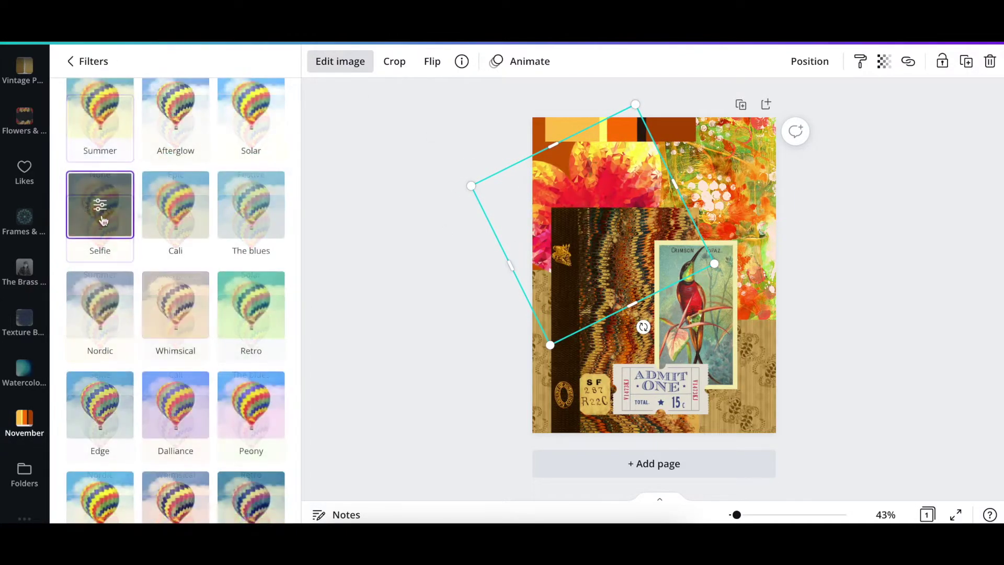
scroll(103, 220, "up", 1)
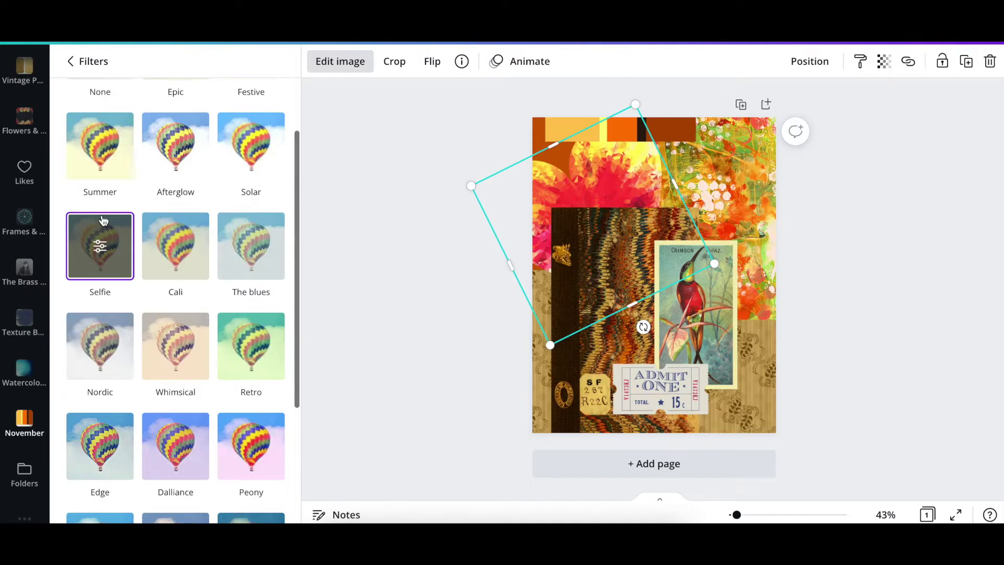
left_click(100, 246)
left_click_drag(142, 117, 125, 119)
left_click(367, 250)
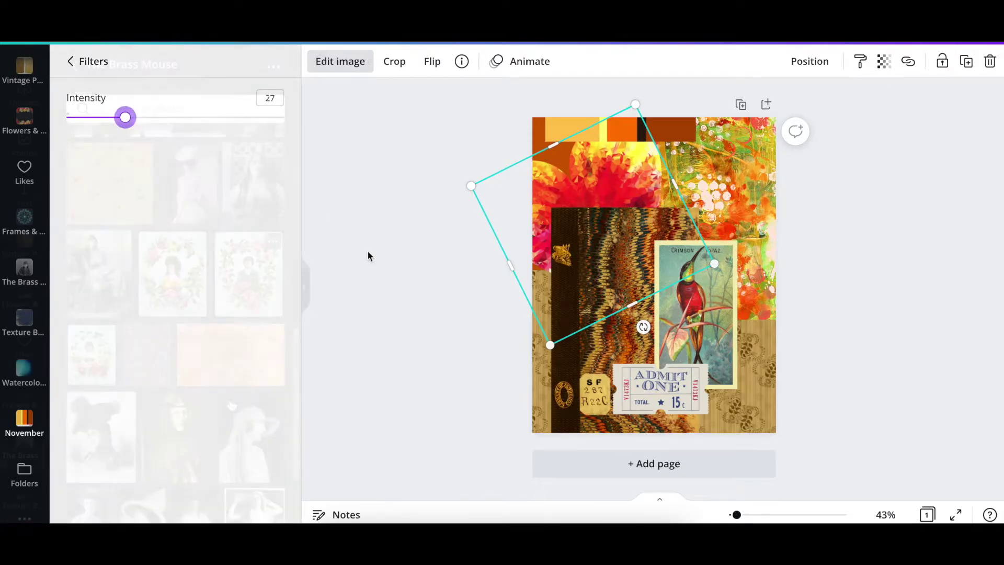
Add the peach floral paper from The Brass Mouse and crop it to a horizontal band across the middle of the page.
left_click(231, 355)
left_click_drag(638, 279, 588, 279)
left_click_drag(691, 325, 804, 342)
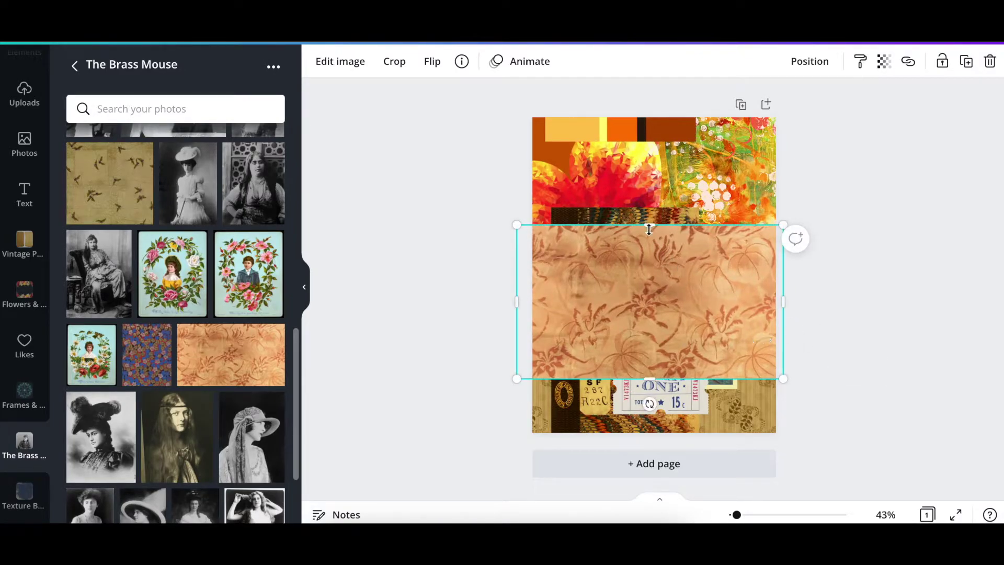
left_click_drag(649, 225, 649, 289)
left_click_drag(656, 335, 656, 296)
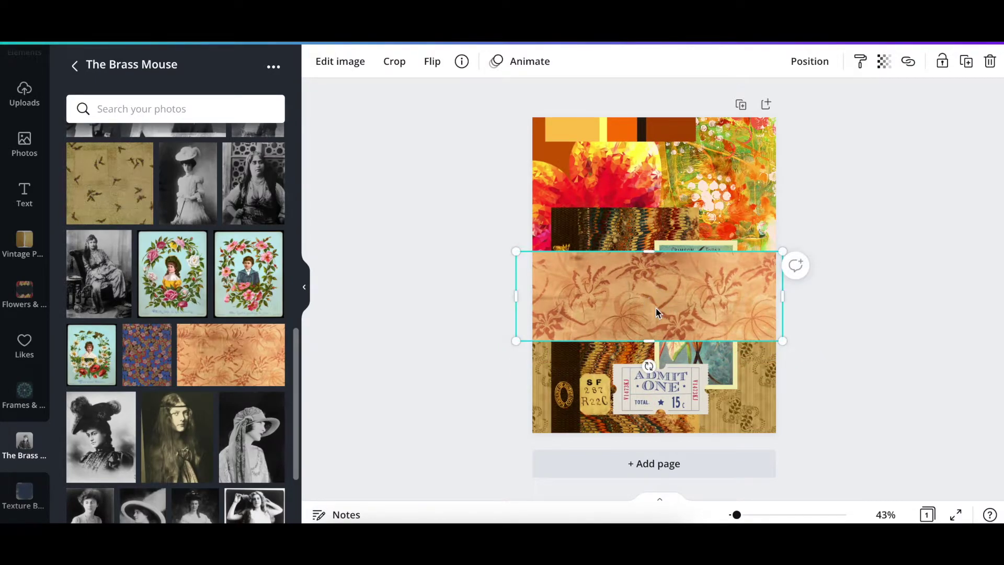
Layer the floral band behind the book cover but in front of the paint image, and trim its lower edge slightly.
left_click(817, 62)
left_click(789, 103)
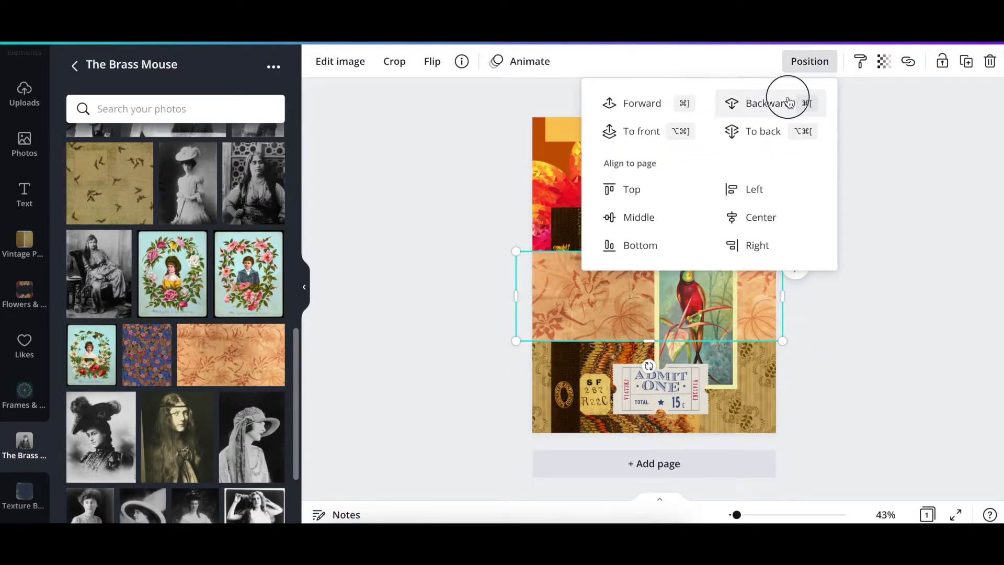
left_click(790, 103)
left_click(790, 103)
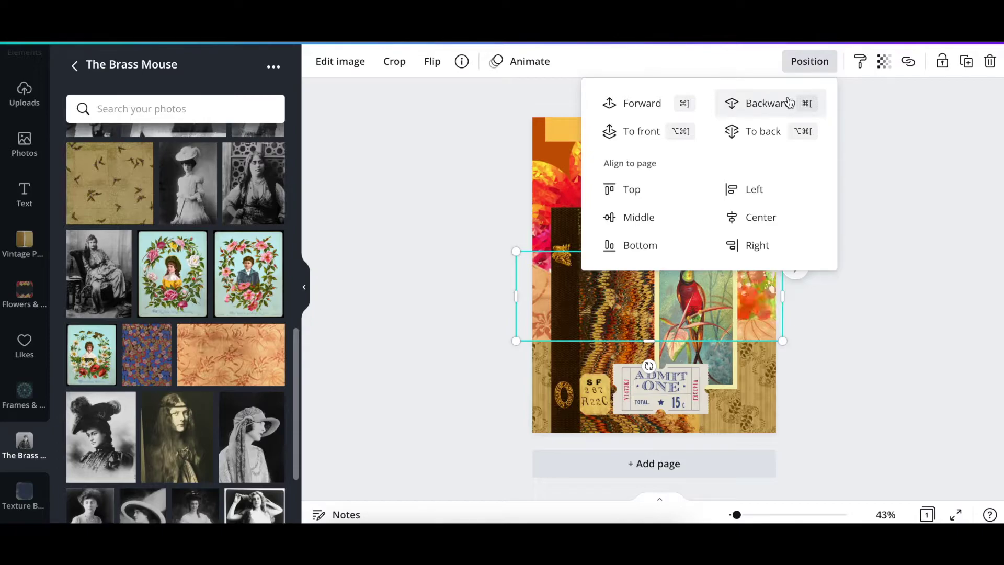
left_click(677, 103)
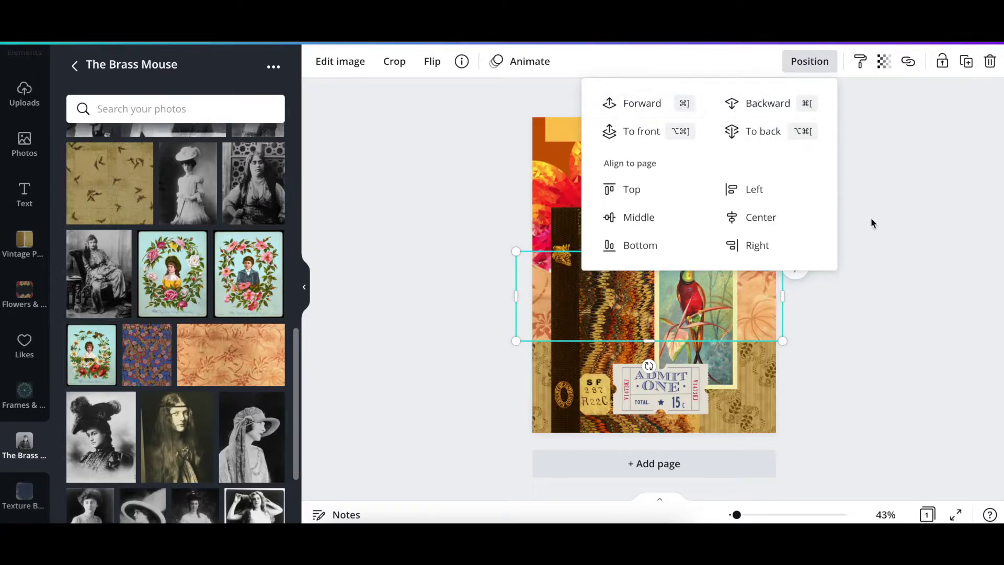
left_click(870, 226)
left_click(766, 317)
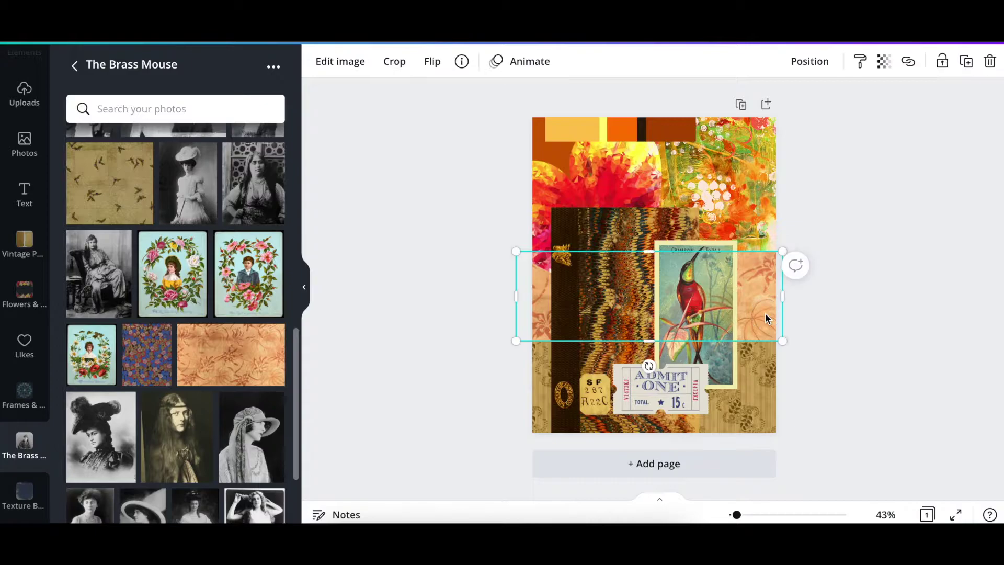
left_click_drag(645, 333, 645, 312)
Add the gold skeleton leaf sprig from Flowers & Plants and place it across the lower book cover and bird card.
left_click(21, 302)
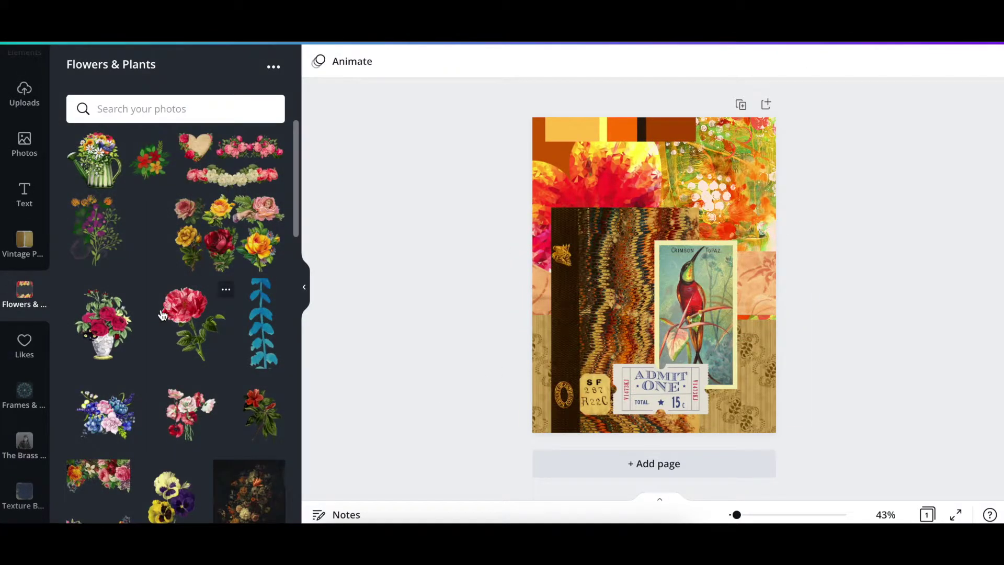
scroll(163, 315, "down", 7)
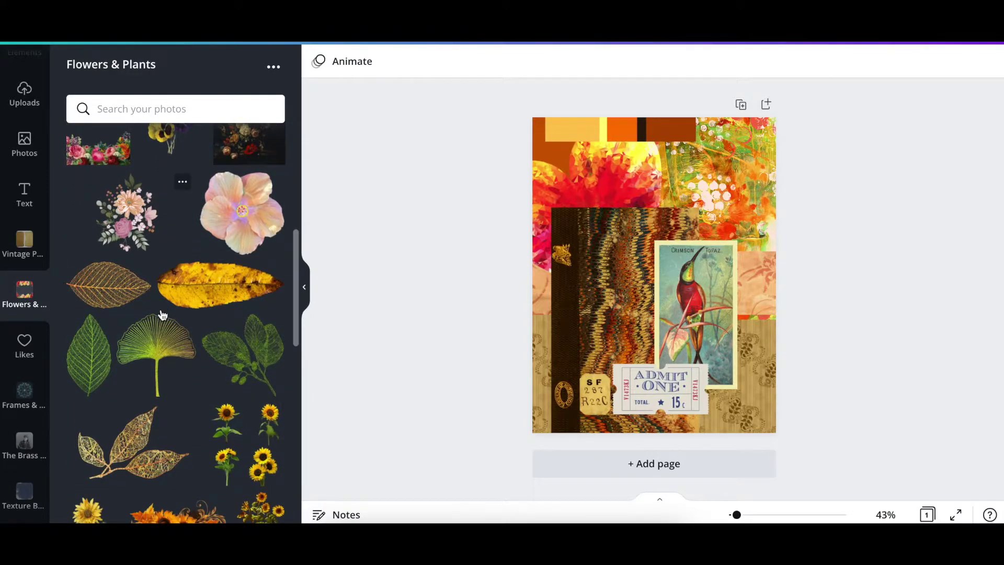
scroll(162, 314, "down", 1)
scroll(163, 314, "down", 2)
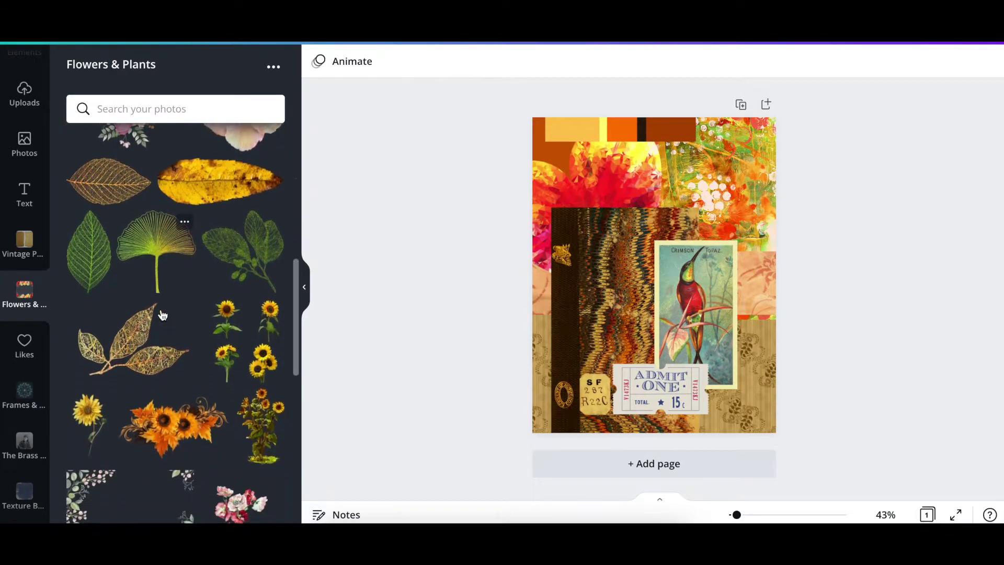
left_click(132, 345)
left_click_drag(673, 304, 654, 360)
Add a second gold leaf sprig, flip it horizontally and place it over the paint image at the page's upper right.
left_click(144, 357)
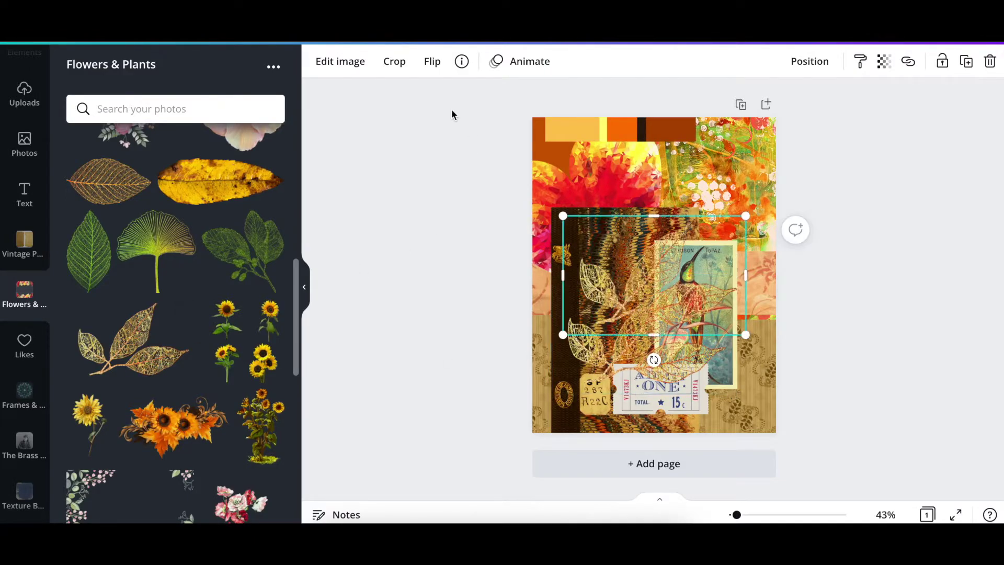
left_click(437, 61)
left_click(446, 99)
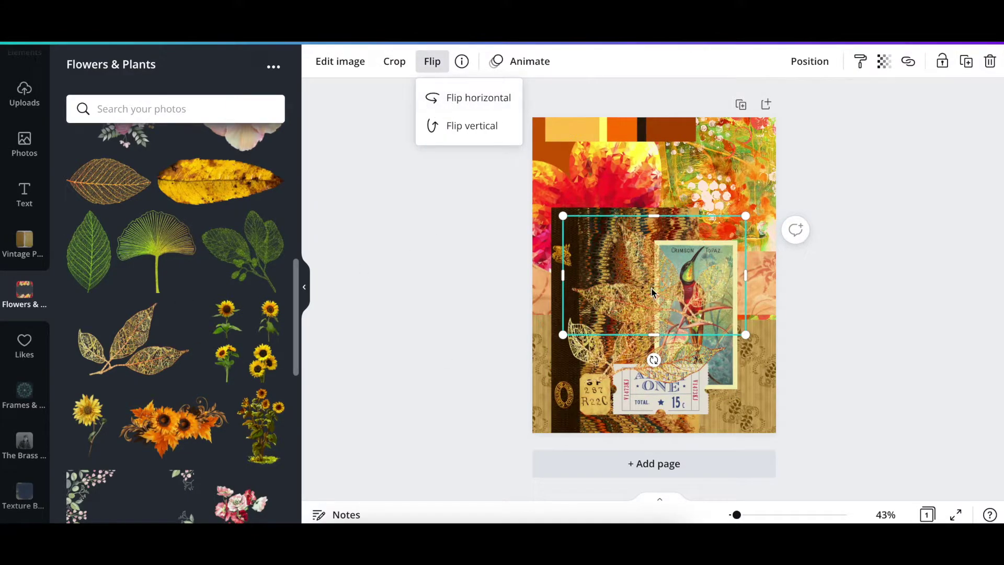
left_click(669, 312)
left_click_drag(669, 312, 702, 221)
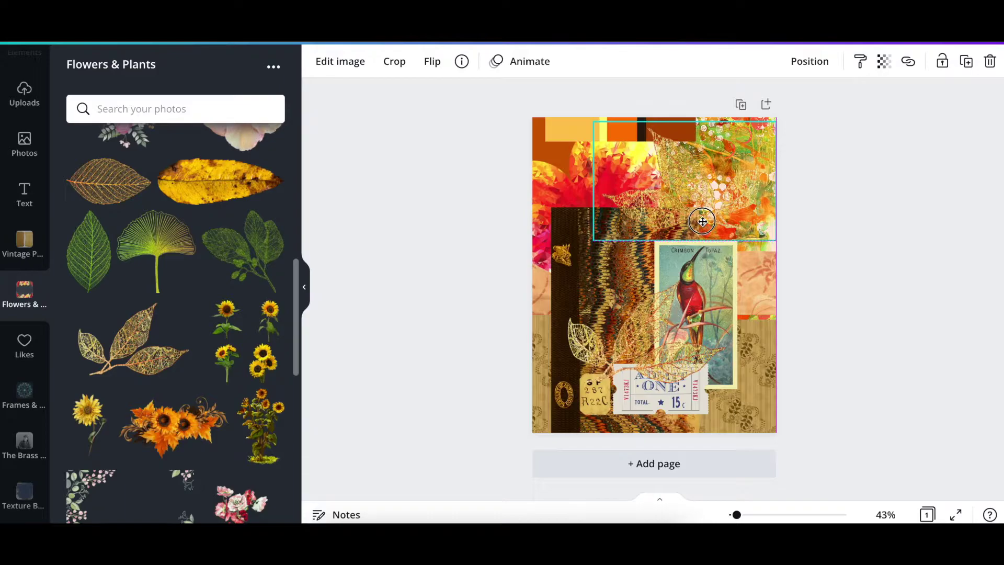
left_click(374, 389)
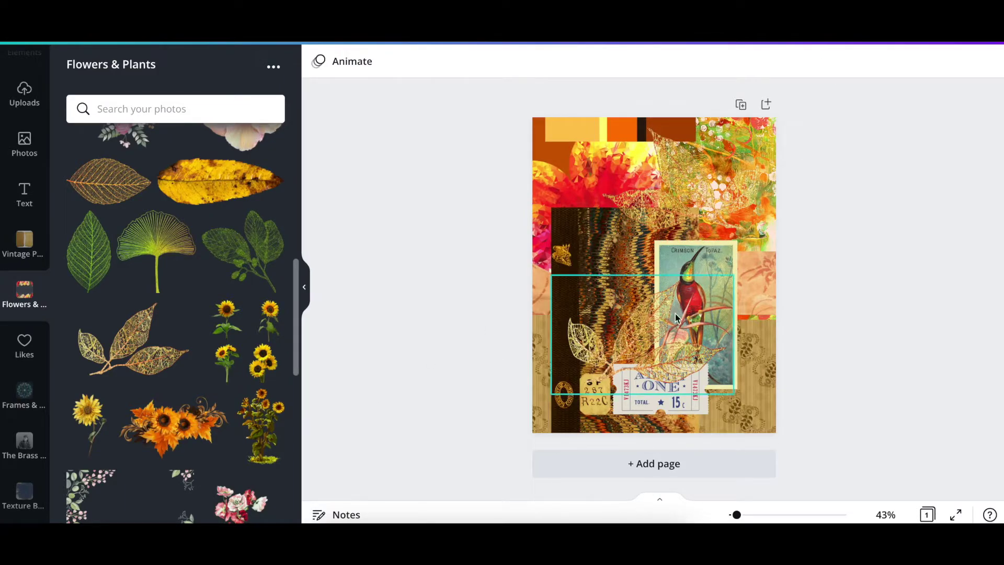
Bring the bird card in front of the leaf sprig, enlarge it slightly and shift it up a little.
left_click(715, 259)
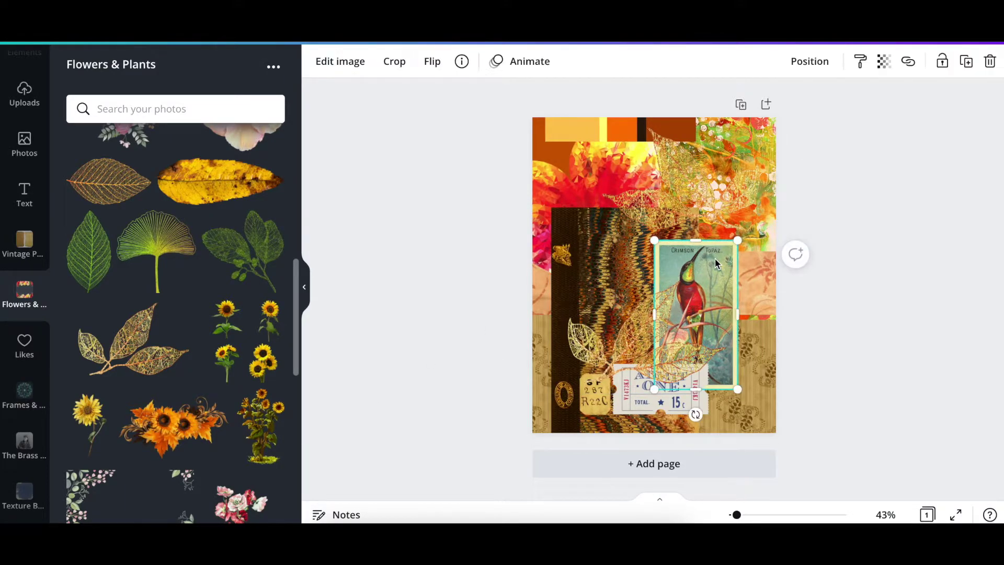
key("ctrl+]")
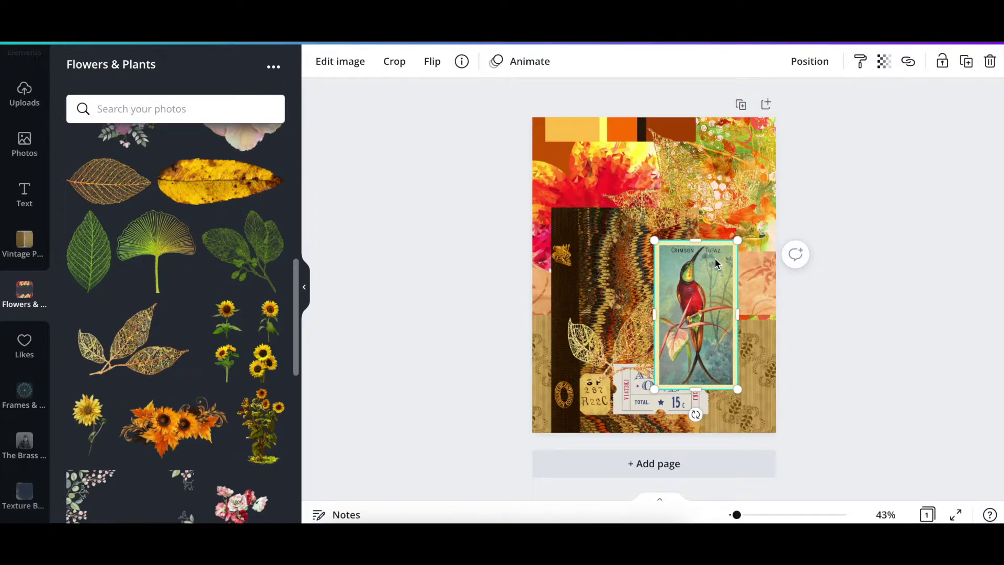
left_click(862, 369)
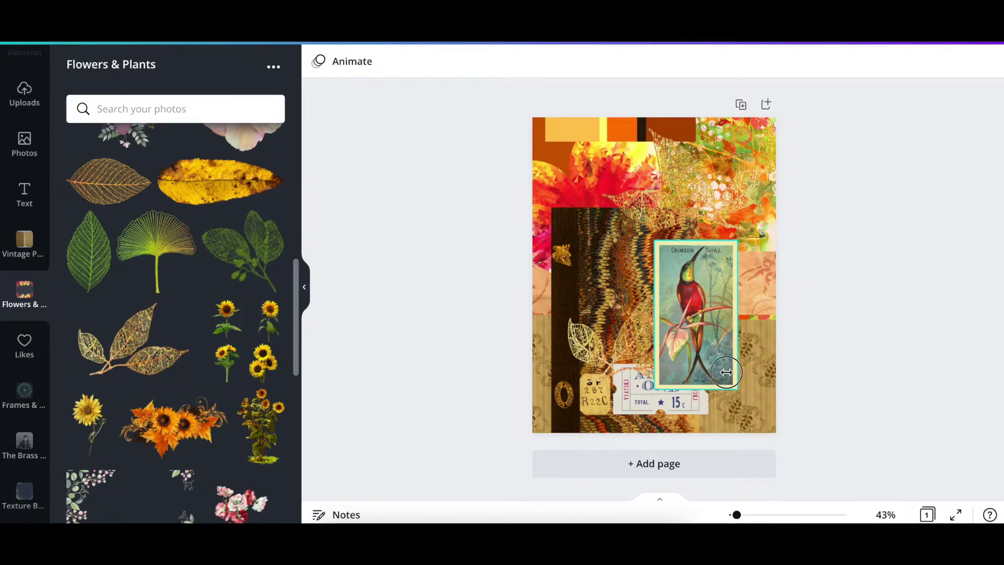
left_click(731, 392)
left_click_drag(733, 390, 749, 399)
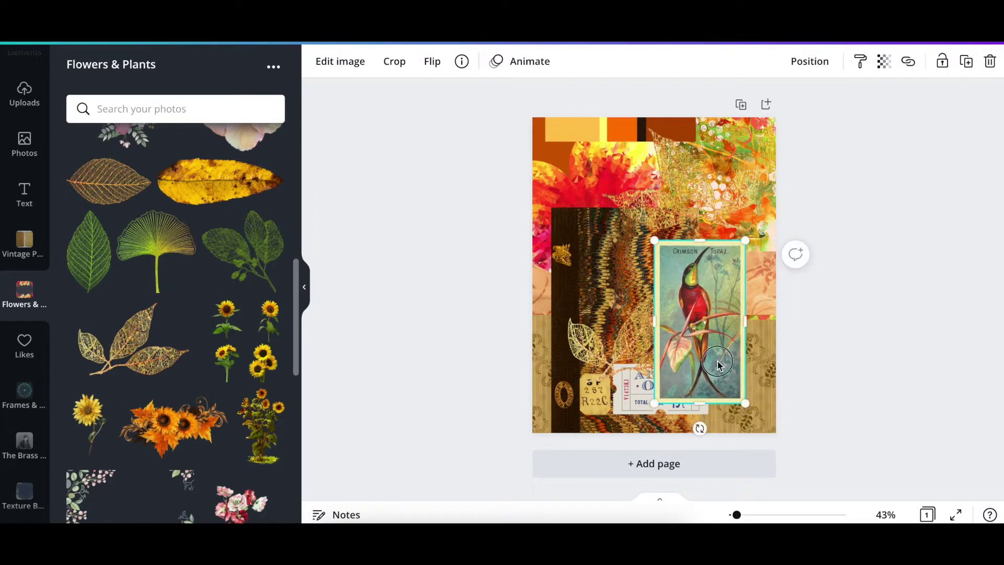
left_click_drag(717, 361, 717, 351)
left_click(452, 348)
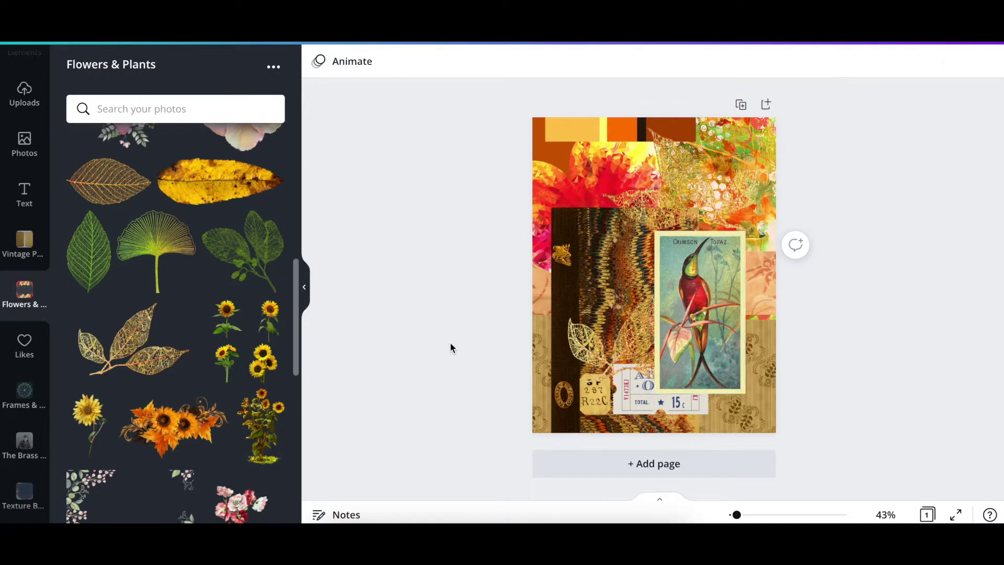
Add the autumn leaves from the November folder, crop them to the upper two leaves and tuck them behind the bird card's right edge.
scroll(202, 316, "up", 2)
scroll(204, 318, "up", 3)
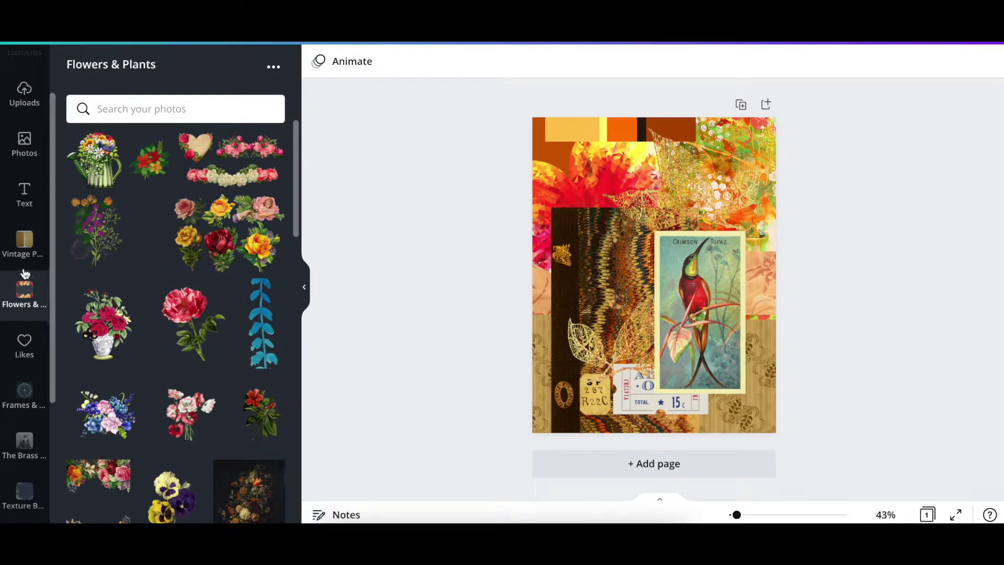
left_click(24, 243)
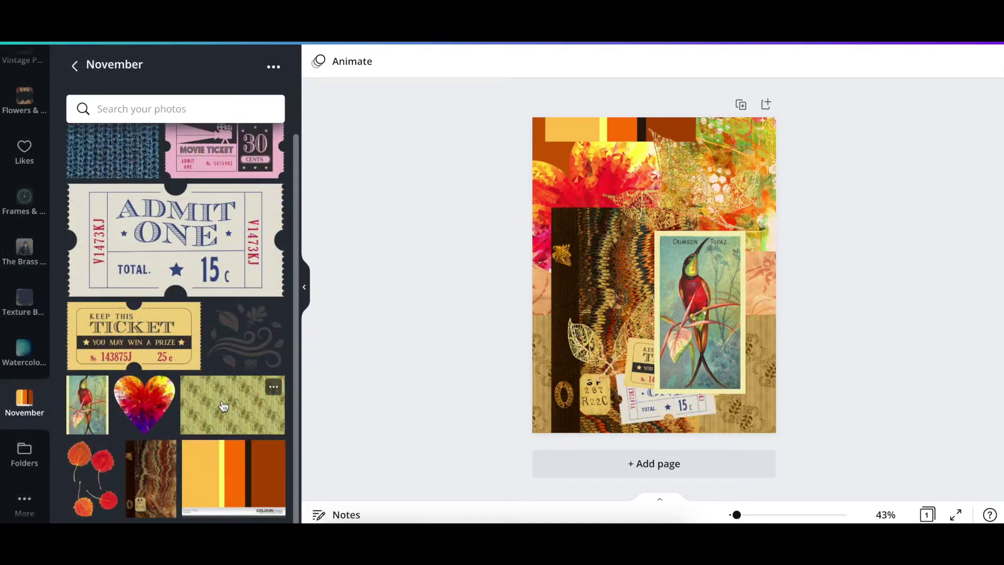
left_click(87, 501)
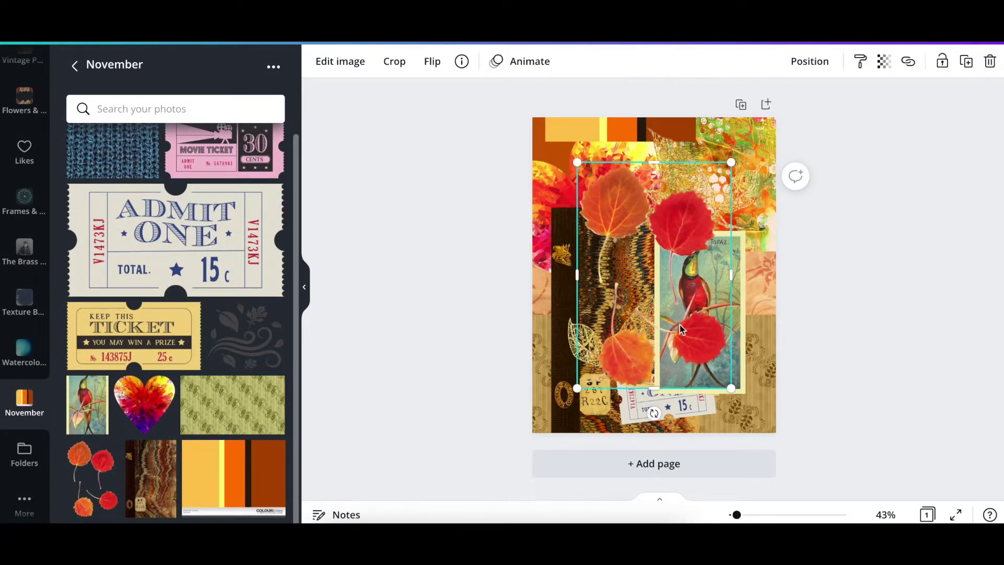
left_click_drag(652, 382, 652, 271)
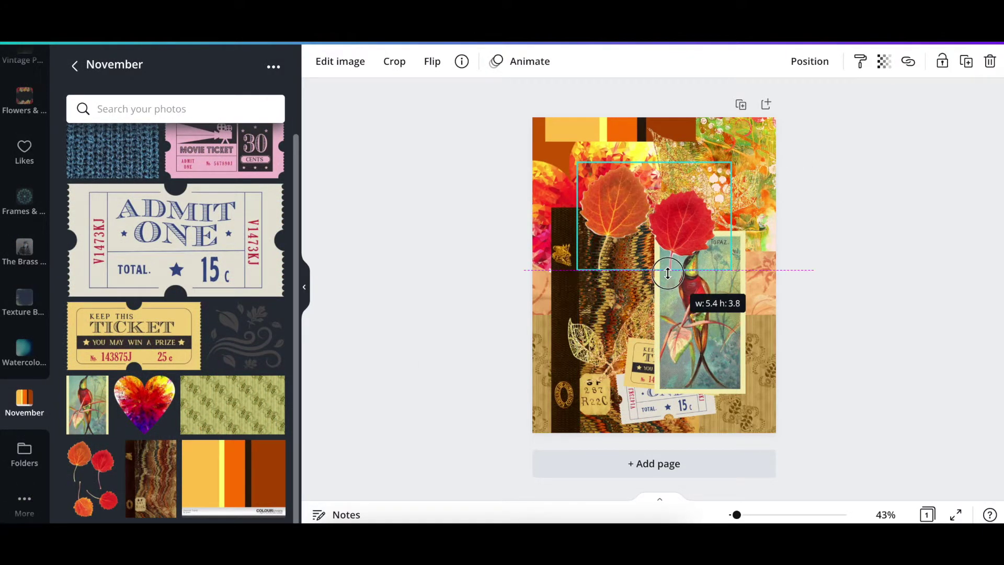
left_click_drag(649, 219, 728, 337)
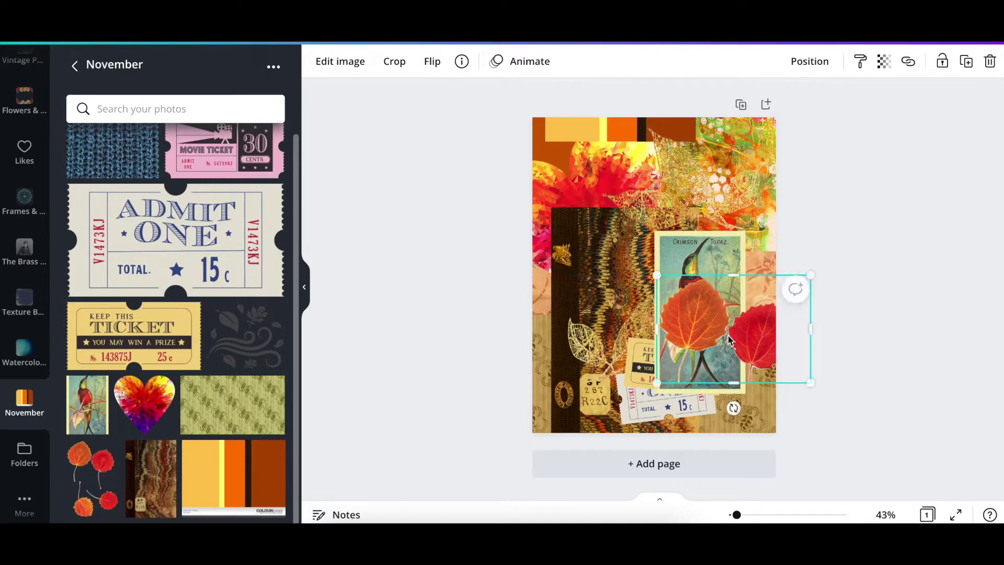
key("ctrl+[")
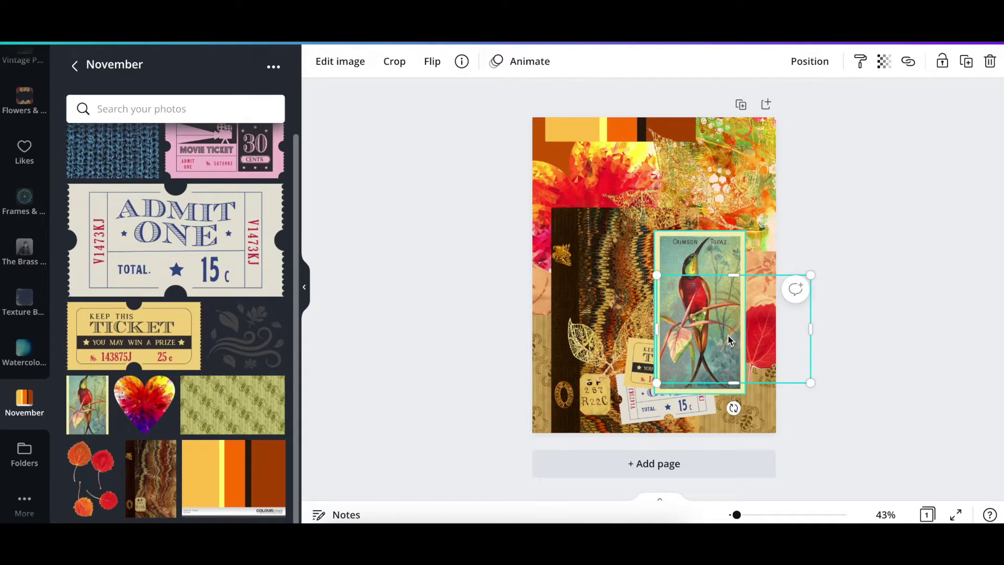
Duplicate the autumn leaves, rotate the copy and place it at the page's left edge, tucked behind the book cover.
key("super+d")
left_click_drag(721, 334, 577, 325)
left_click_drag(600, 408, 648, 407)
left_click_drag(576, 357, 565, 361)
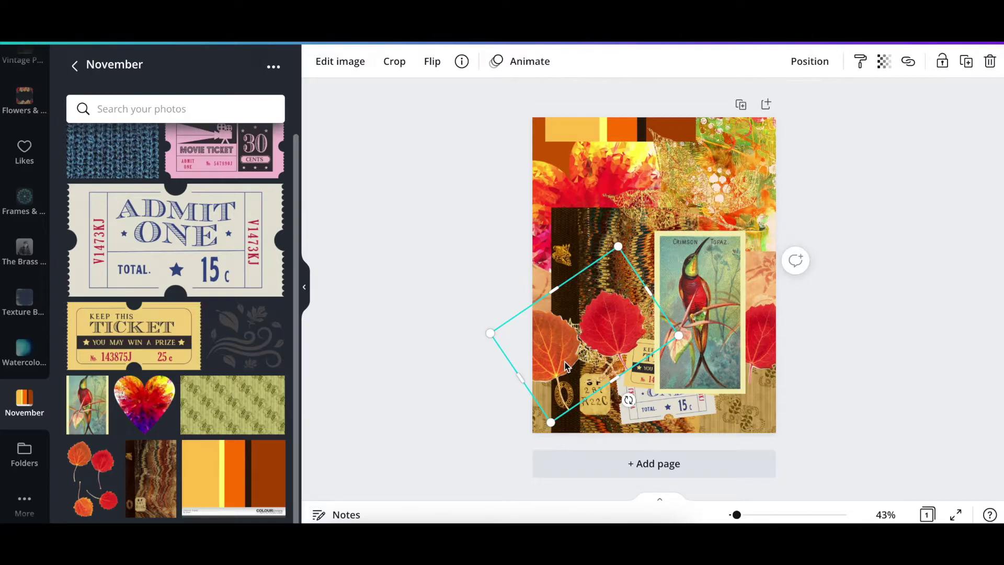
key("ctrl+bracketleft")
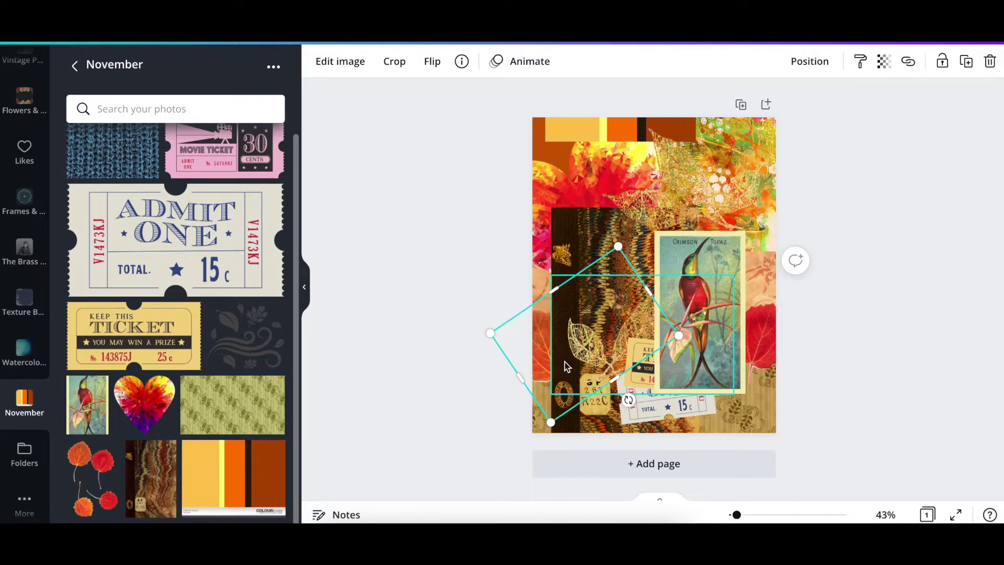
Move the colour palette strip into the page's upper-left corner, partly off the top edge.
left_click_drag(554, 128, 551, 103)
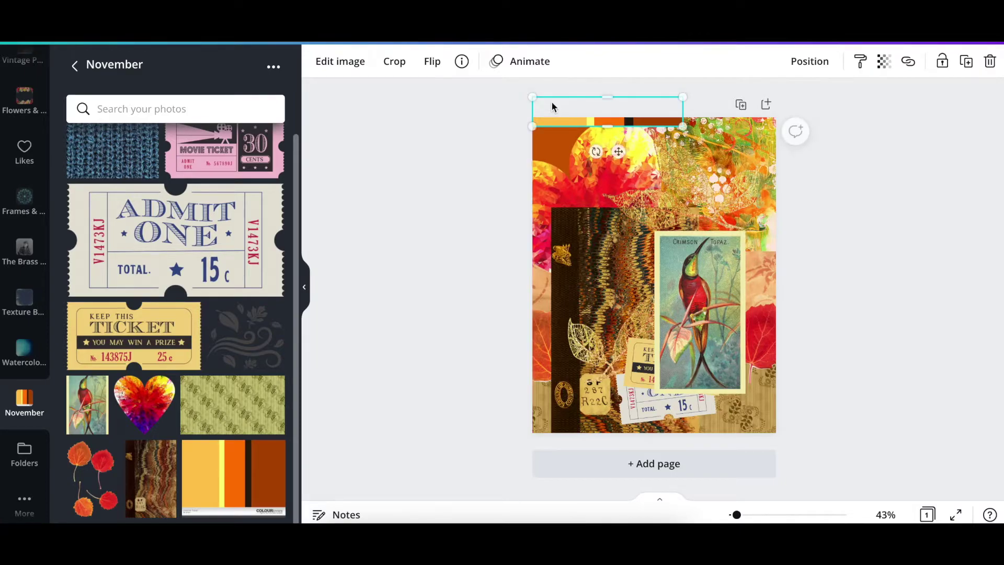
left_click(446, 215)
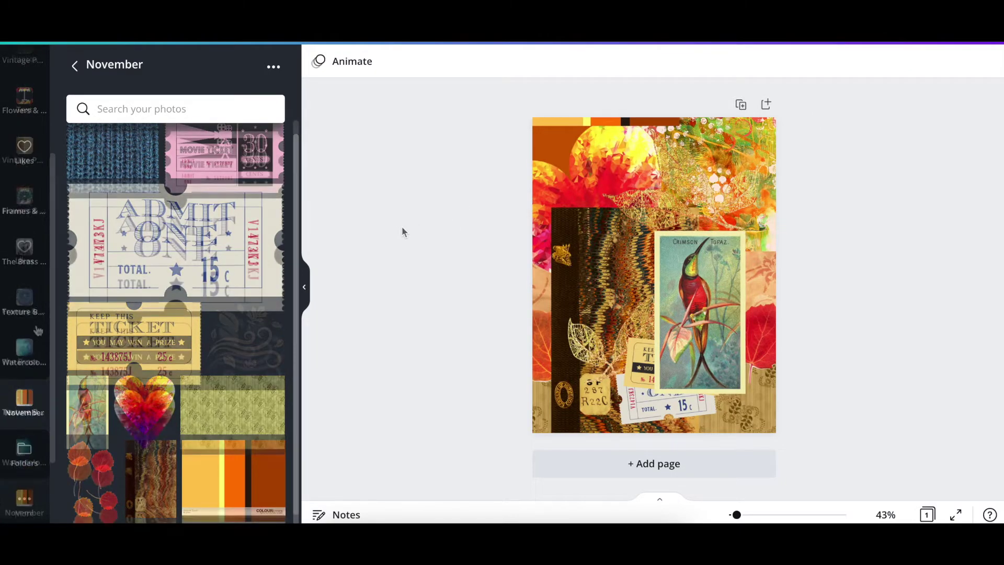
Add the pink distressed tag from Likes, turn it upright and place it behind the bird card at the page's right edge.
left_click(24, 272)
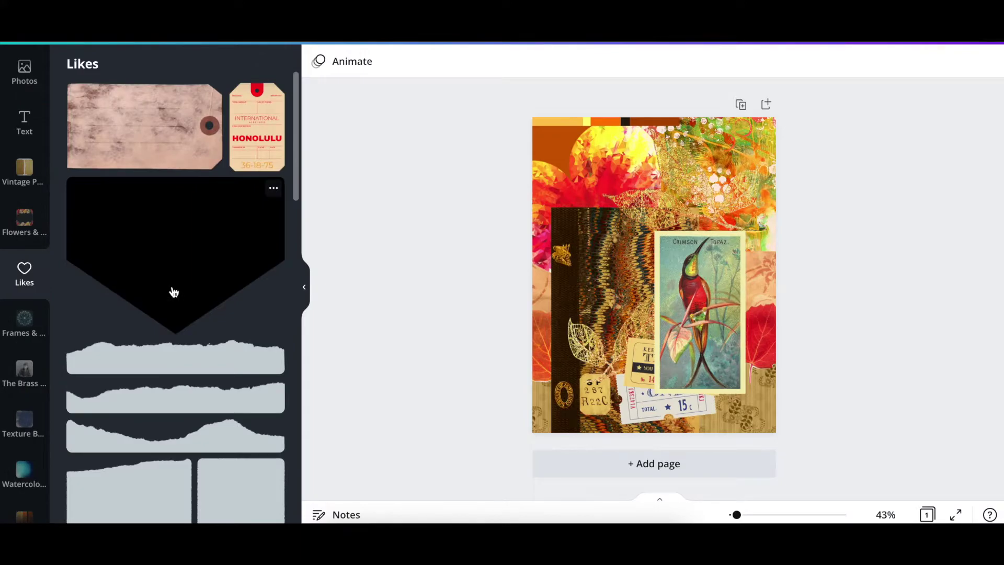
left_click(156, 125)
left_click_drag(658, 356, 757, 266)
left_click_drag(670, 278, 723, 283)
key("ctrl+[")
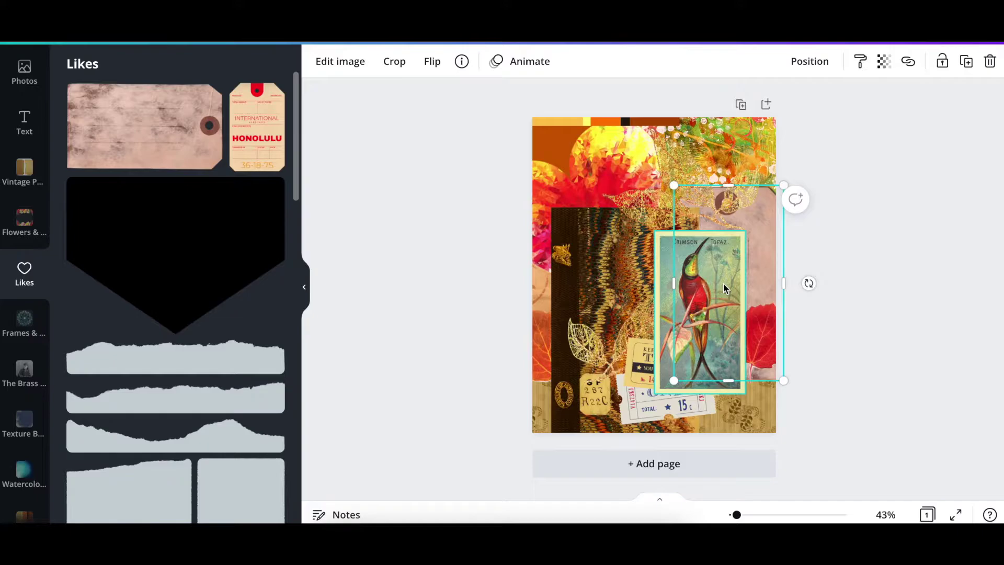
left_click(847, 284)
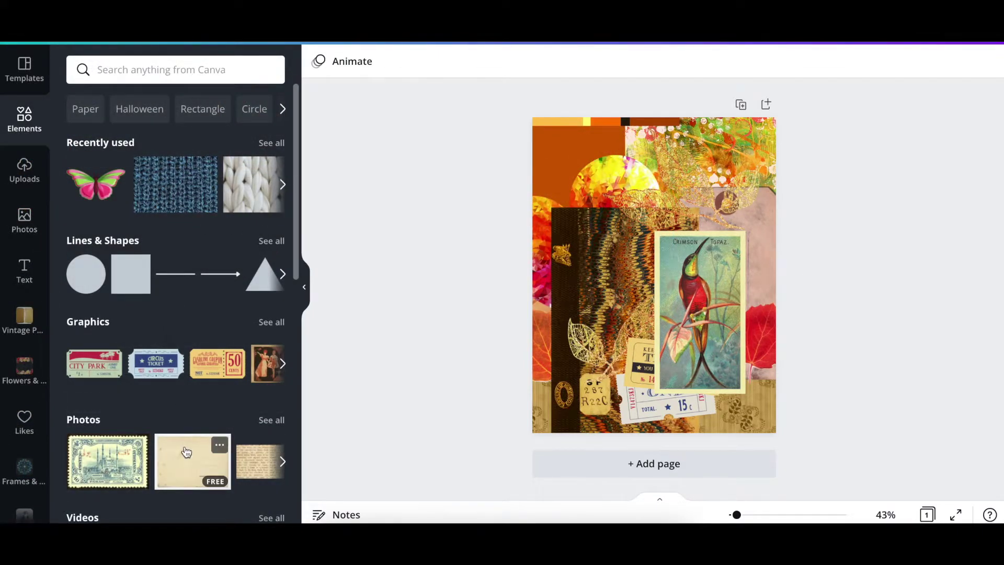
Add the blue Ottoman postage stamp photo, shrink it, place it at the left edge above the book cover and send it to the back.
scroll(184, 448, "down", 1)
left_click(565, 299)
left_click_drag(107, 151, 709, 302)
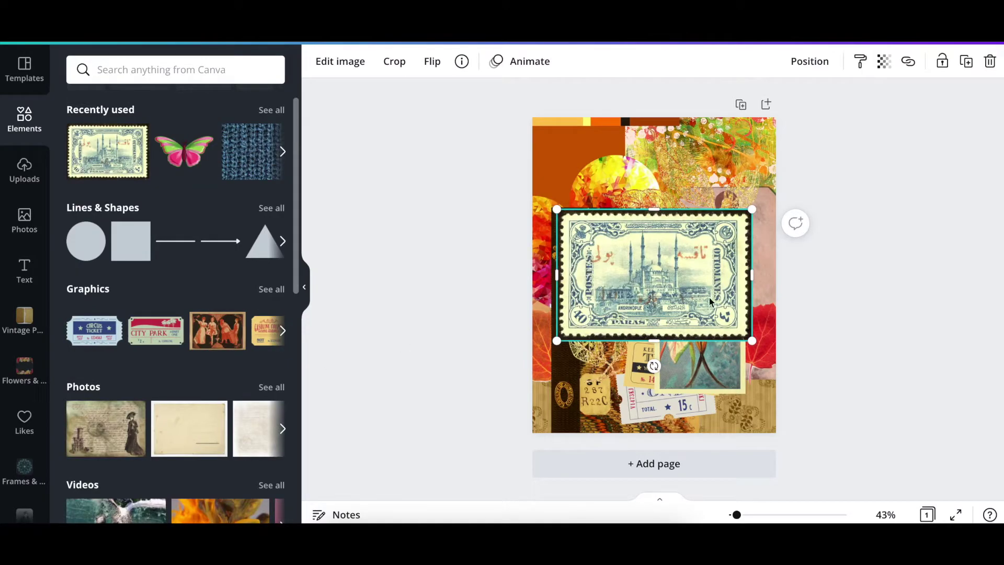
left_click_drag(747, 334, 570, 197)
left_click(810, 61)
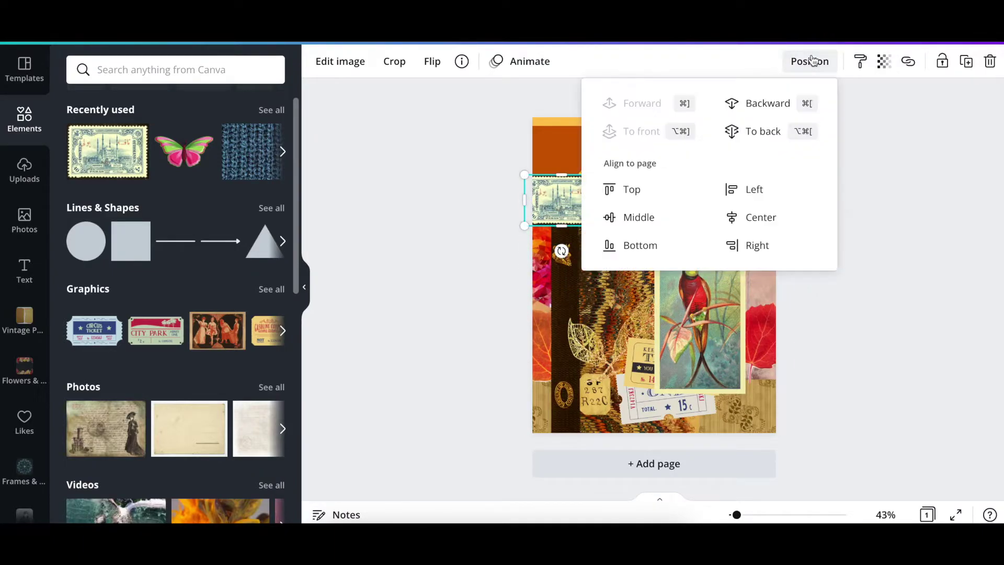
left_click(797, 135)
left_click(447, 302)
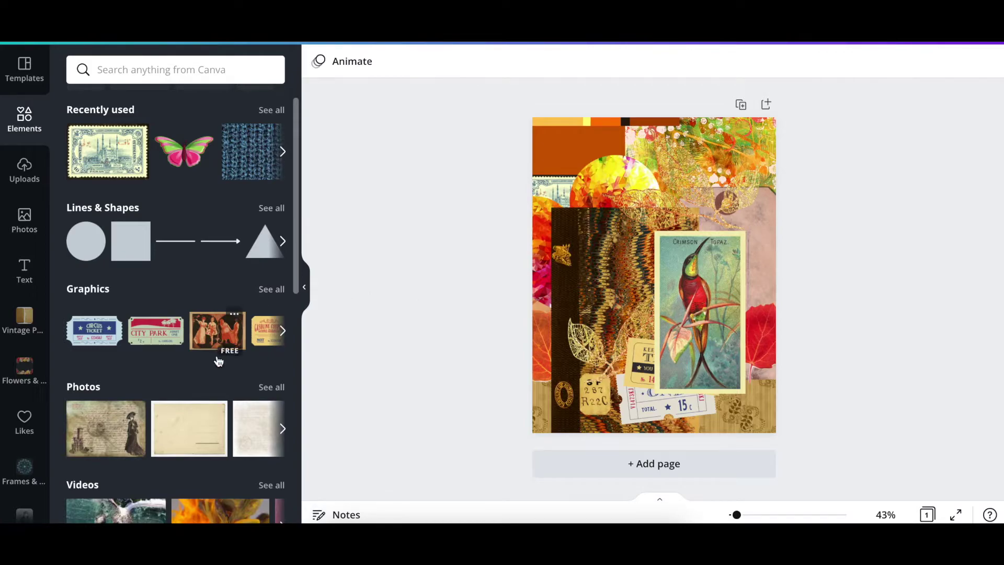
Add the blank vintage postcard photo, crop it to a shallow strip and place it across the upper part of the page.
scroll(219, 361, "down", 1)
scroll(218, 359, "right", 2)
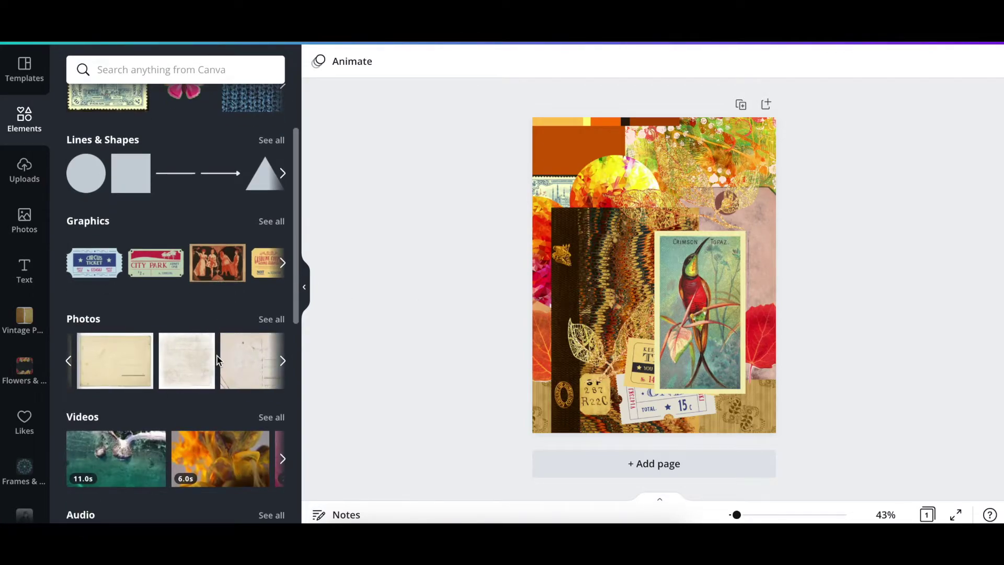
scroll(218, 360, "right", 1)
left_click(190, 370)
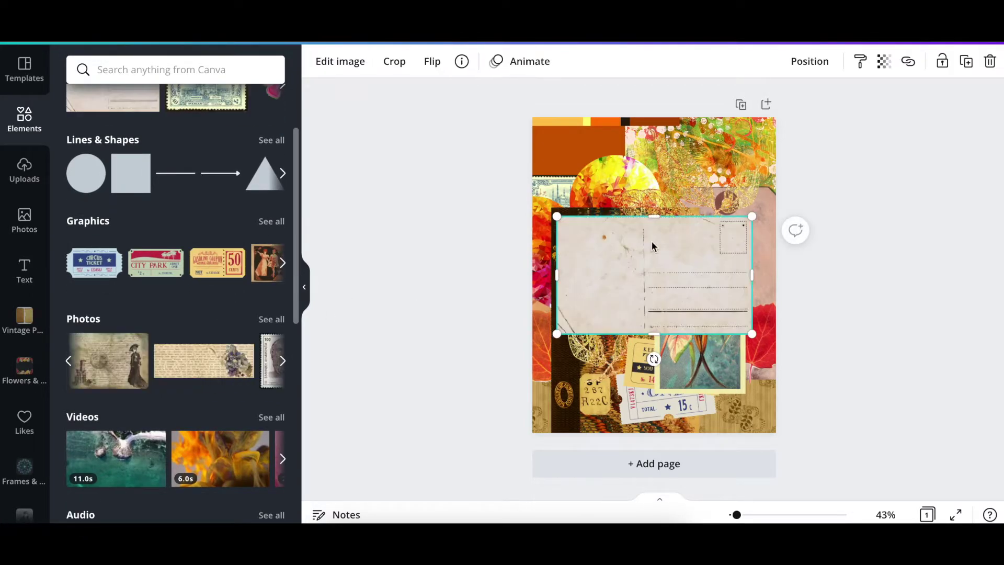
left_click_drag(653, 331, 649, 171)
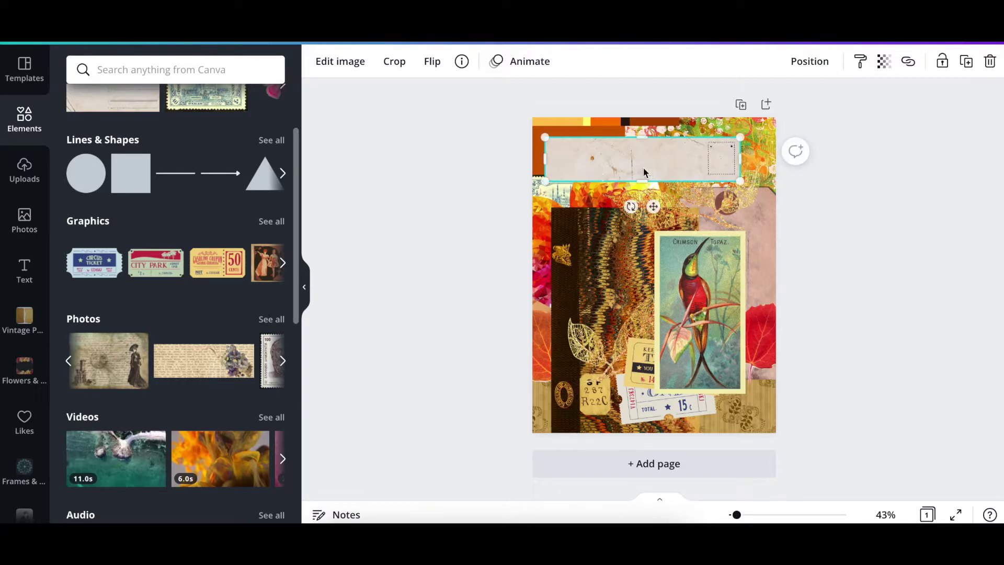
left_click(405, 262)
Add a burnt-orange square, flatten it into a wide bar and place it inside the postcard strip.
left_click(131, 173)
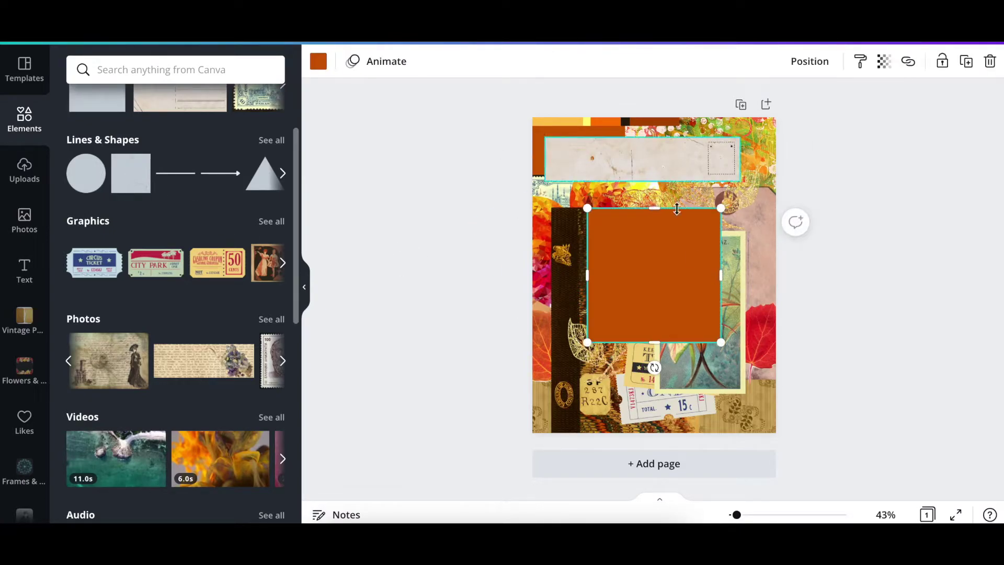
left_click_drag(657, 273, 661, 226)
left_click_drag(654, 165, 632, 164)
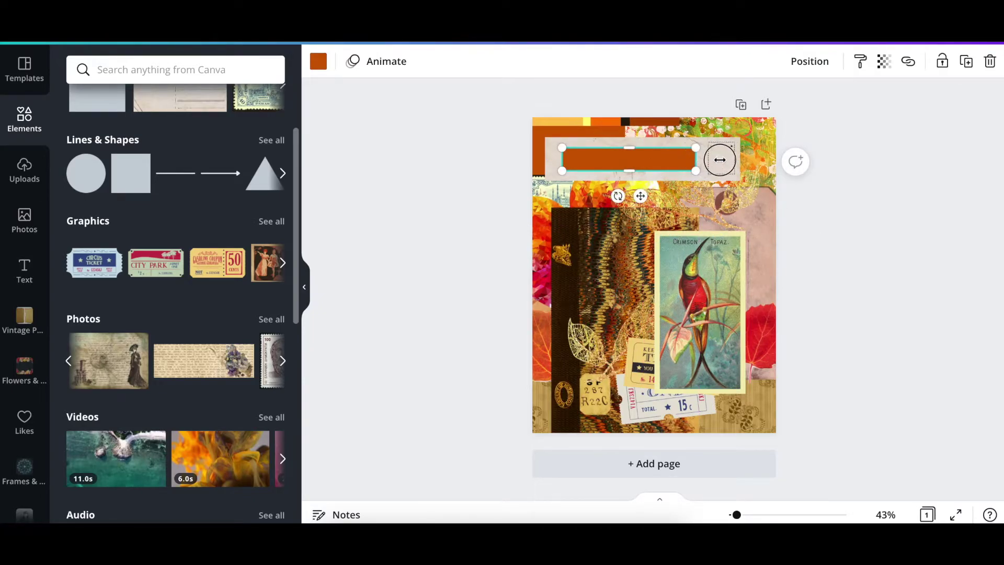
left_click_drag(720, 160, 726, 159)
Add a Homemade Apple subheading reading "November", enlarge it to size 34 and place it on the orange bar.
left_click(22, 273)
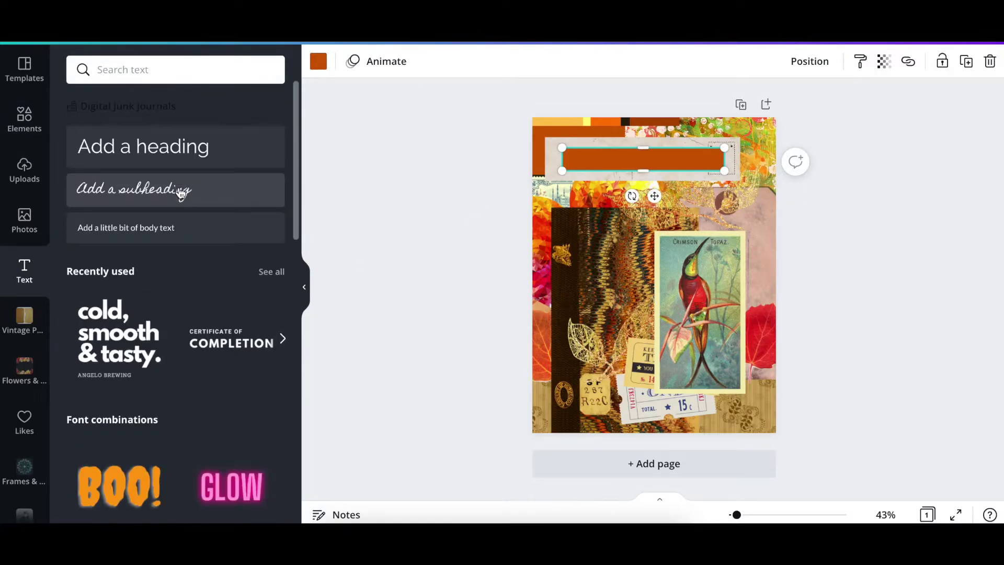
left_click(159, 194)
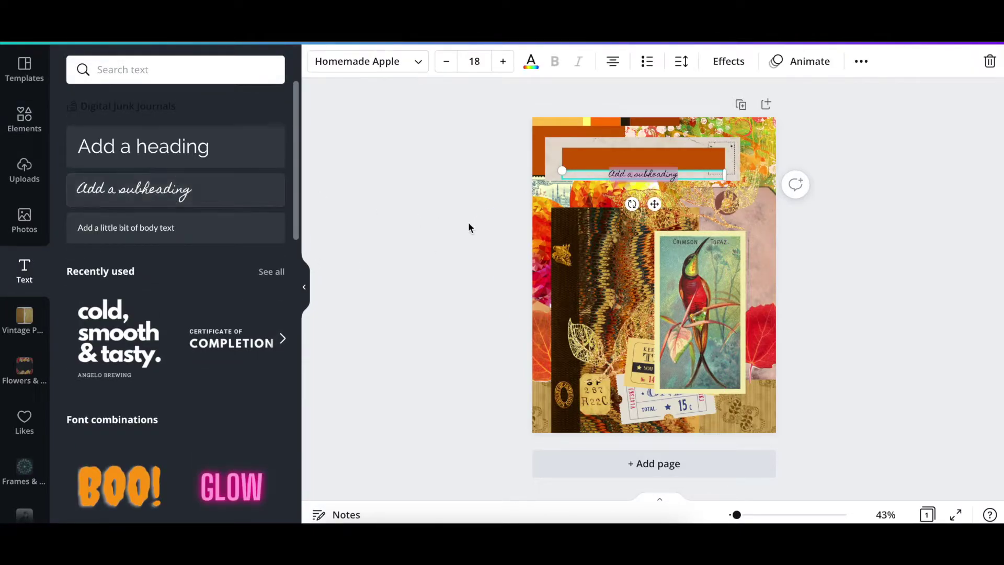
type("H")
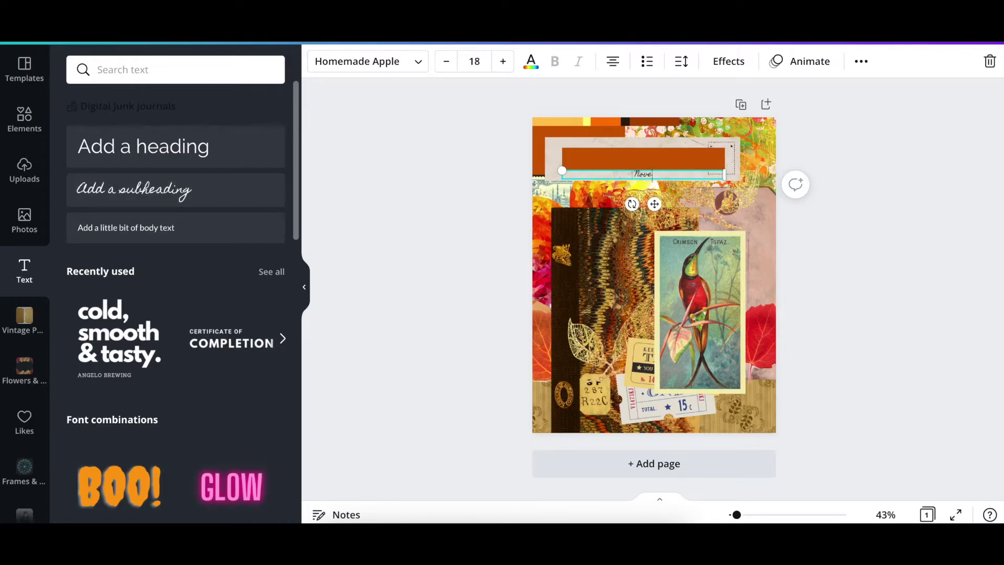
left_click_drag(650, 198, 626, 187)
left_click(503, 61)
left_click(502, 61)
left_click(503, 61)
left_click(503, 61)
left_click(502, 61)
left_click(502, 61)
left_click(502, 61)
left_click_drag(626, 197, 657, 194)
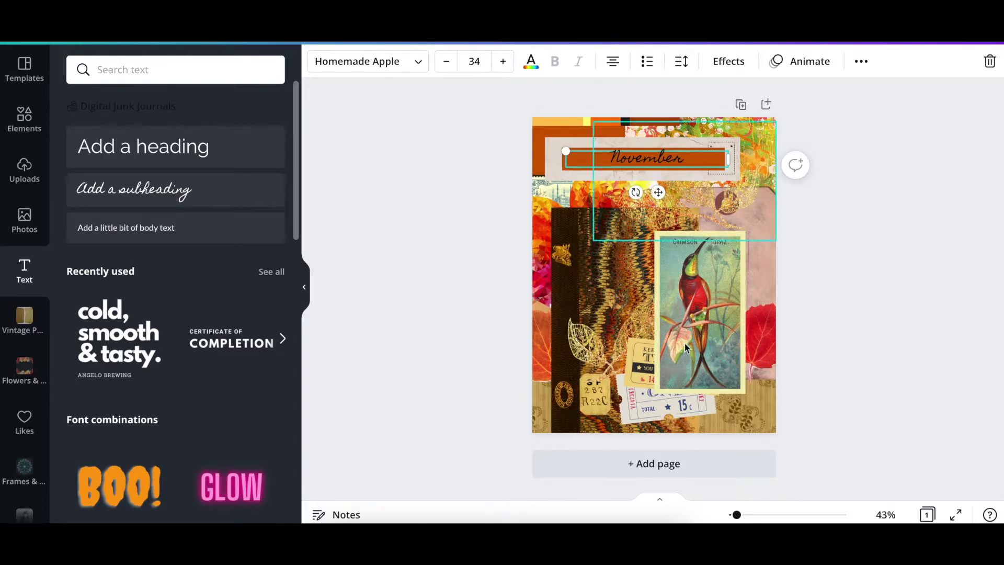
Increase the November title to size 37 and fine-tune its position within the orange bar.
left_click_drag(737, 515, 750, 515)
scroll(678, 209, "up", 3)
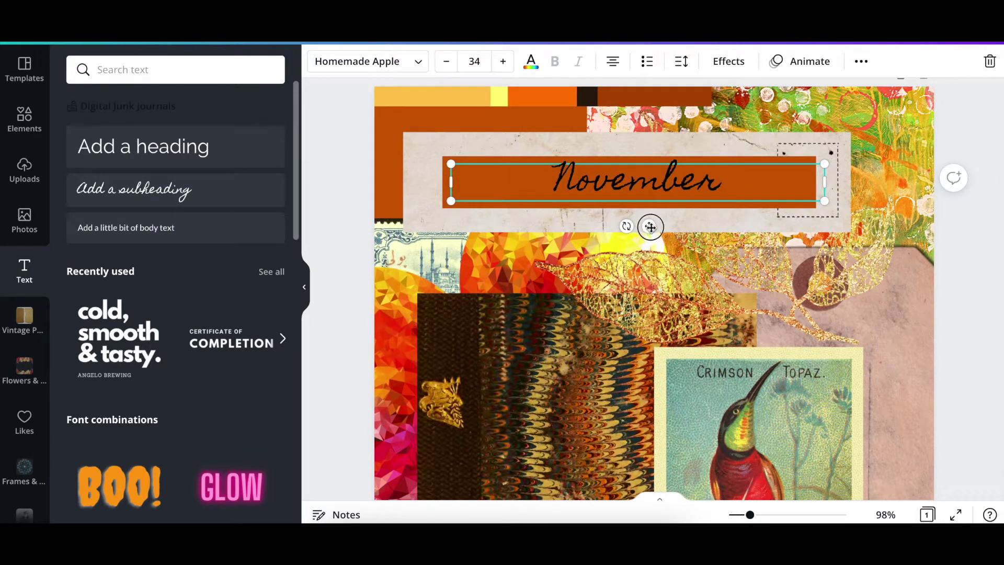
left_click_drag(650, 227, 650, 231)
left_click(502, 61)
left_click(502, 61)
left_click(502, 61)
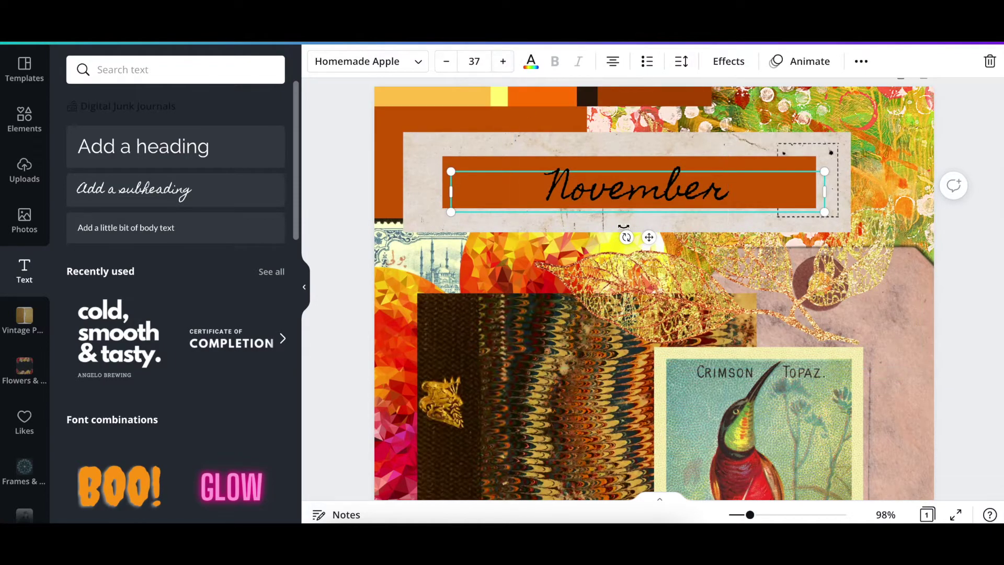
left_click_drag(648, 238, 644, 234)
Colour the November title white.
left_click(530, 61)
left_click(231, 271)
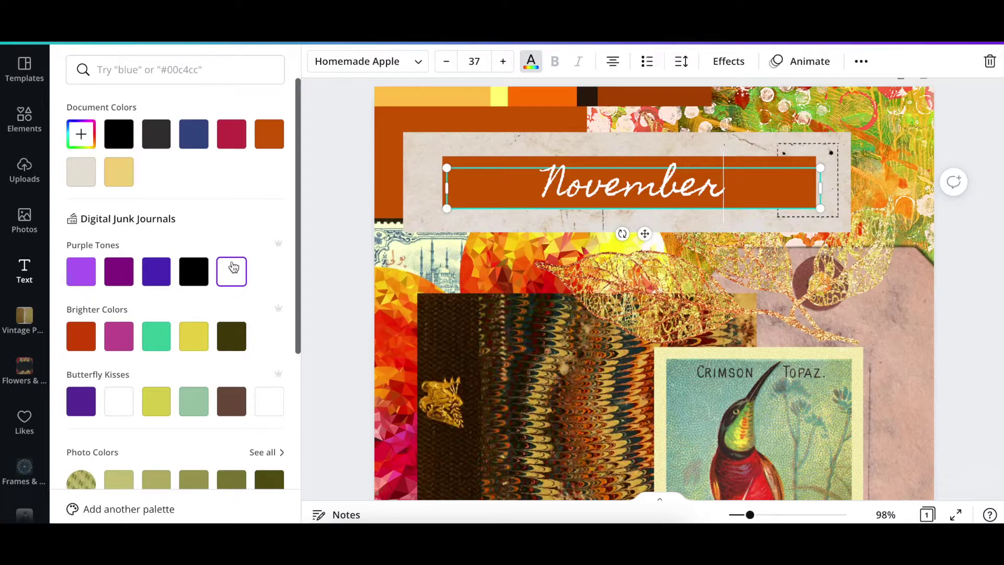
left_click(341, 238)
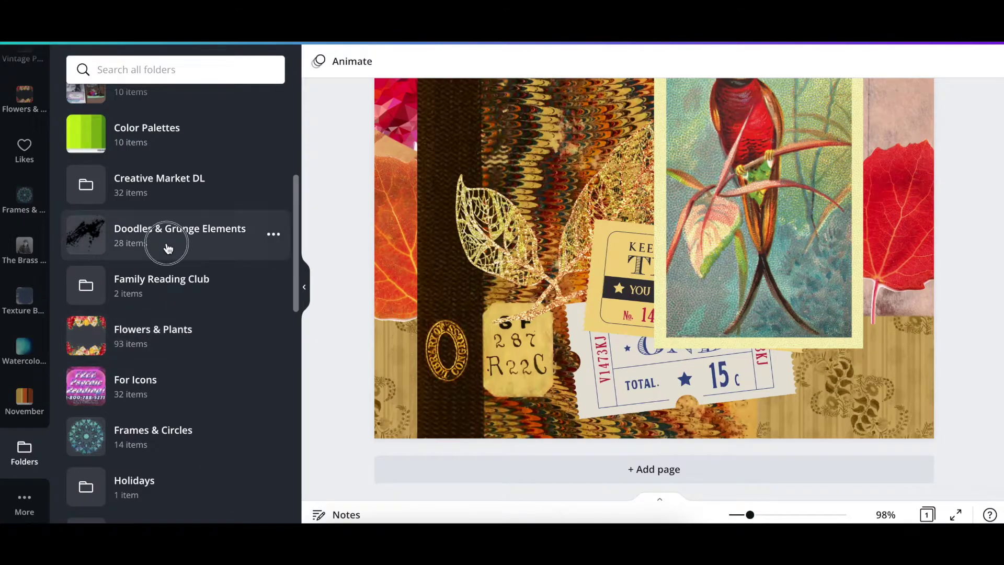
Add the copper and silver dots from the Doodles & Grunge Elements folder over the lower part of the collage.
left_click(169, 241)
left_click_drag(111, 336, 652, 378)
scroll(651, 378, "up", 1)
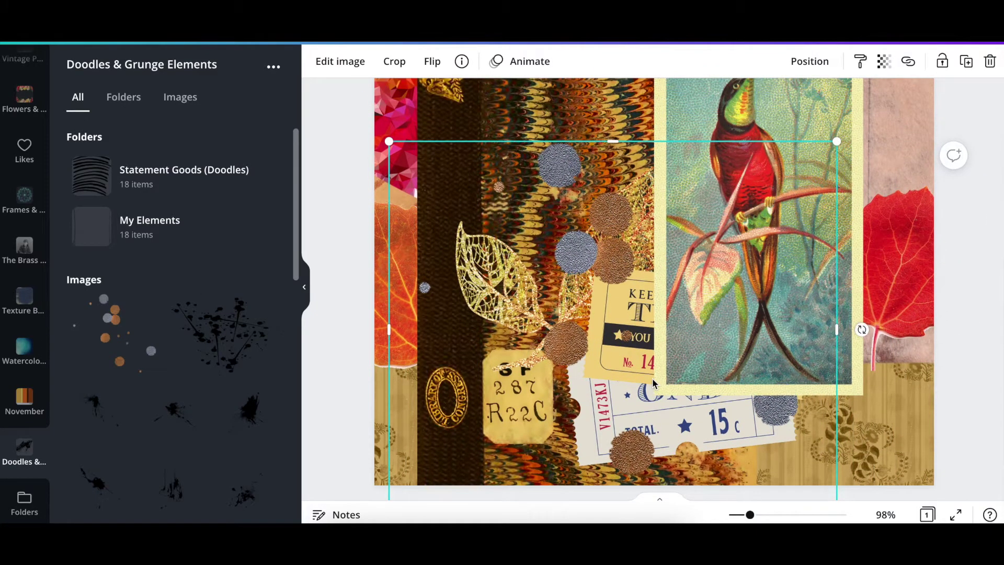
Add a second copper and silver dots image, flip it horizontally and vertically, rotate it and place it over the page's upper right.
scroll(484, 411, "up", 4)
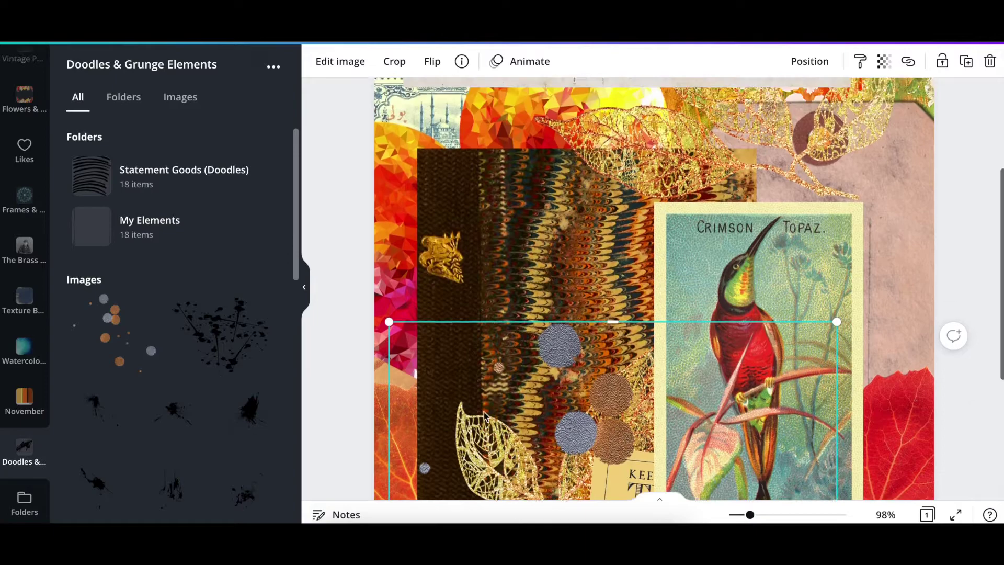
left_click(115, 335)
left_click(432, 62)
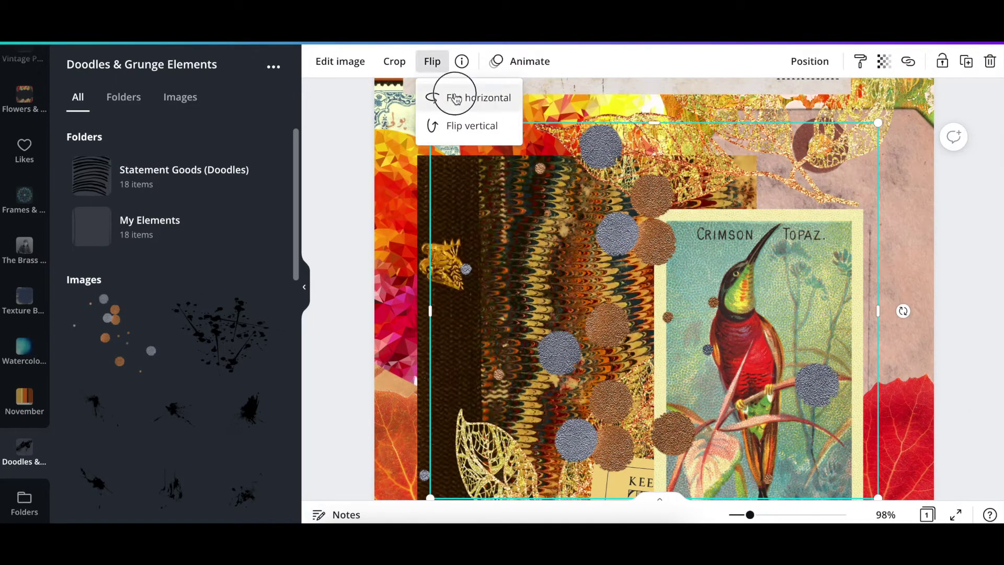
left_click(455, 98)
left_click(455, 126)
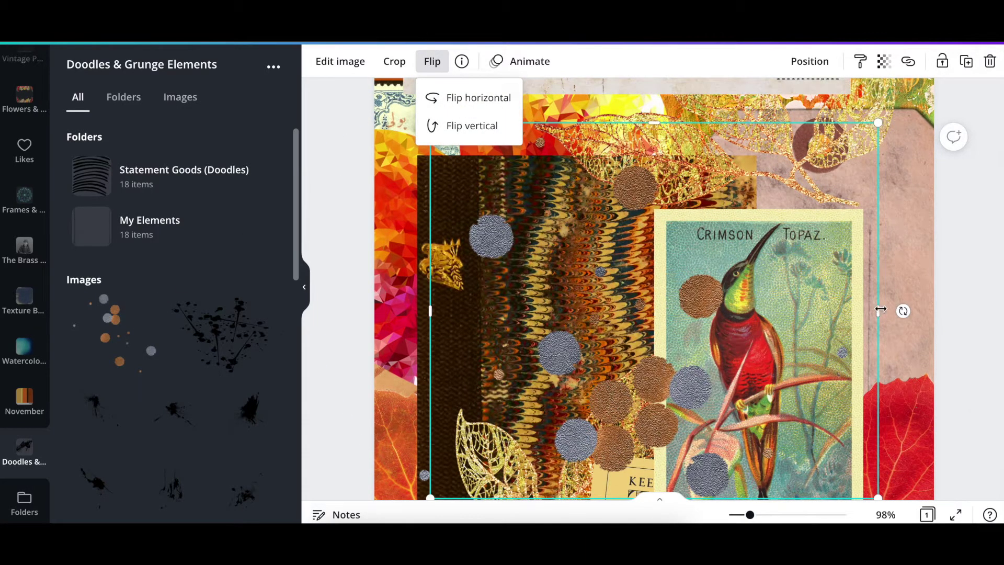
left_click(903, 340)
left_click_drag(903, 310, 829, 487)
scroll(737, 234, "up", 1)
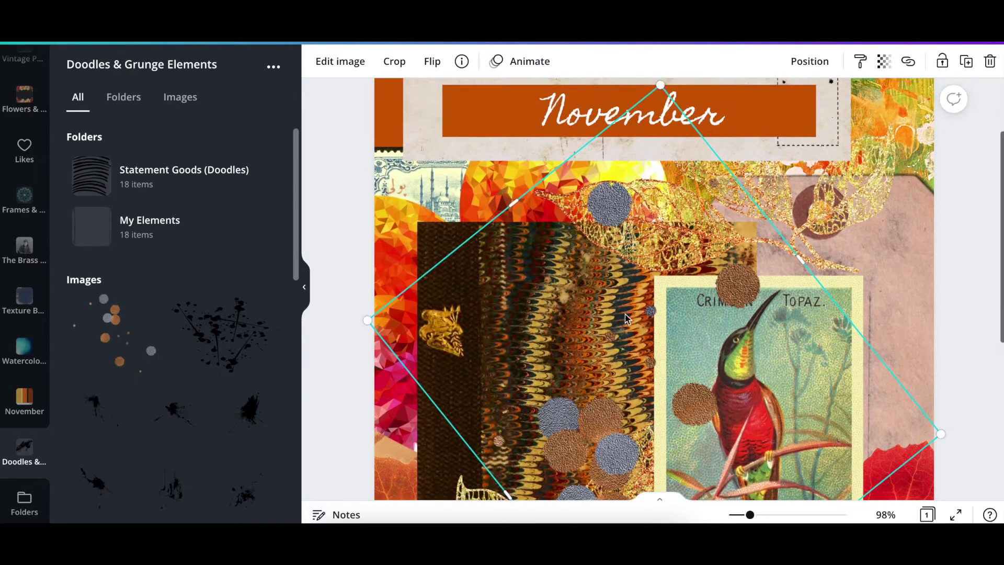
left_click_drag(737, 233, 693, 275)
scroll(764, 164, "up", 2)
Add the thin black scribble lines from Doodles & Grunge Elements and place them over the page's upper-left corner.
scroll(227, 351, "down", 8)
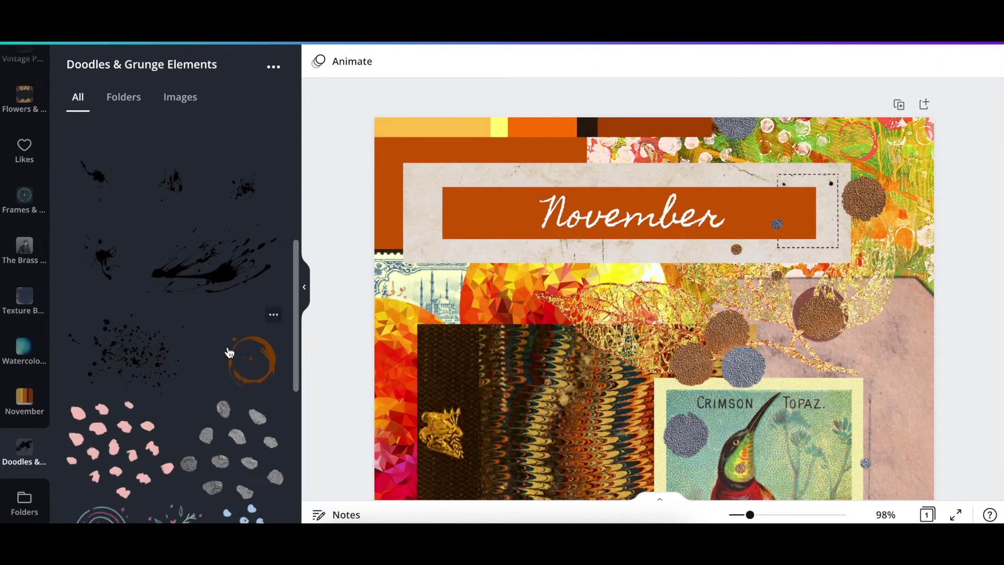
scroll(228, 352, "down", 6)
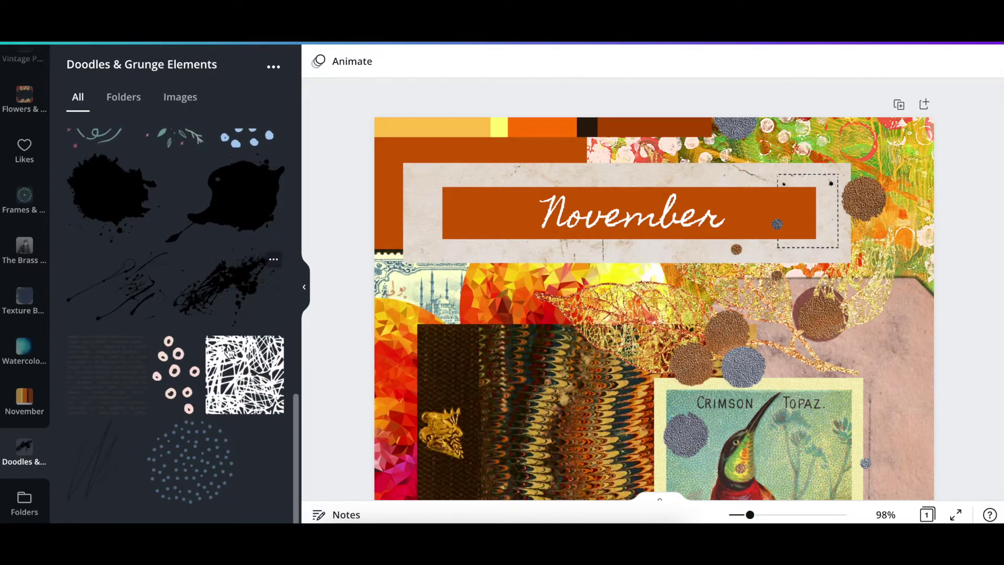
left_click(84, 460)
mouse_move(640, 446)
left_mouse_down()
mouse_move(632, 257)
mouse_move(484, 148)
left_mouse_up()
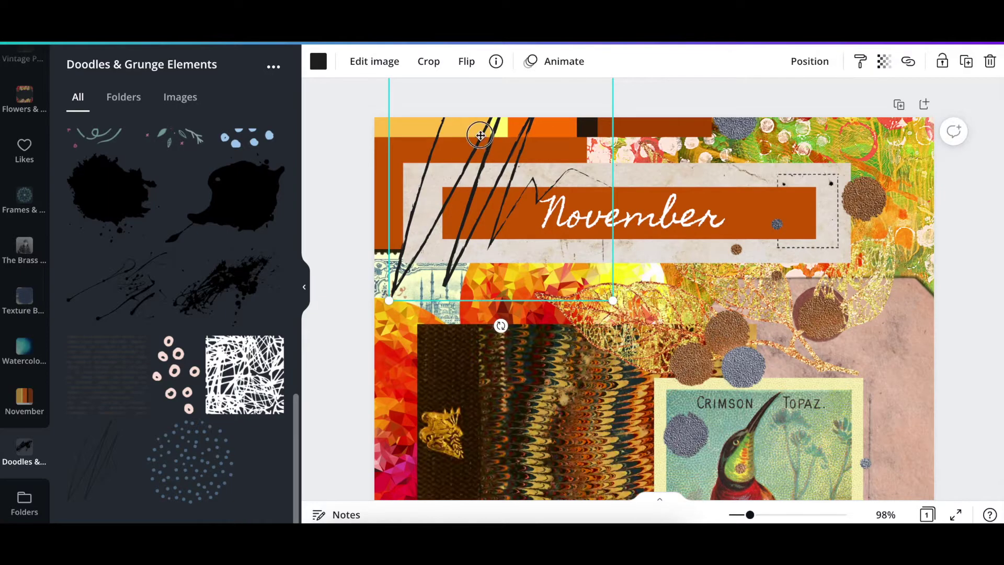
left_click(348, 178)
Add the black ink splatter strokes and place them across the page's lower-right corner.
scroll(348, 177, "down", 6)
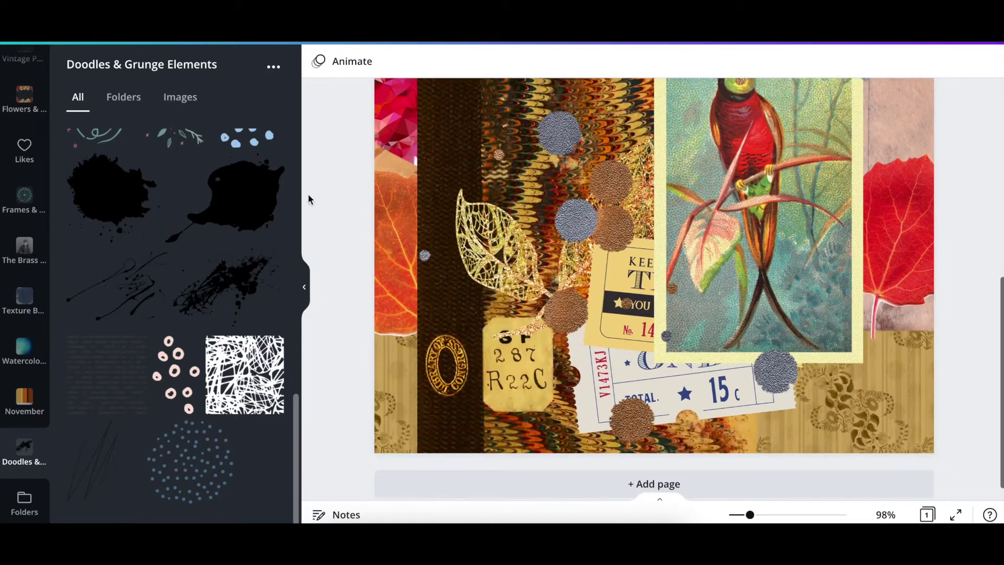
left_click(115, 284)
mouse_move(654, 293)
left_mouse_down()
mouse_move(795, 197)
mouse_move(906, 431)
left_mouse_up()
left_click_drag(750, 514, 736, 515)
left_click(876, 249)
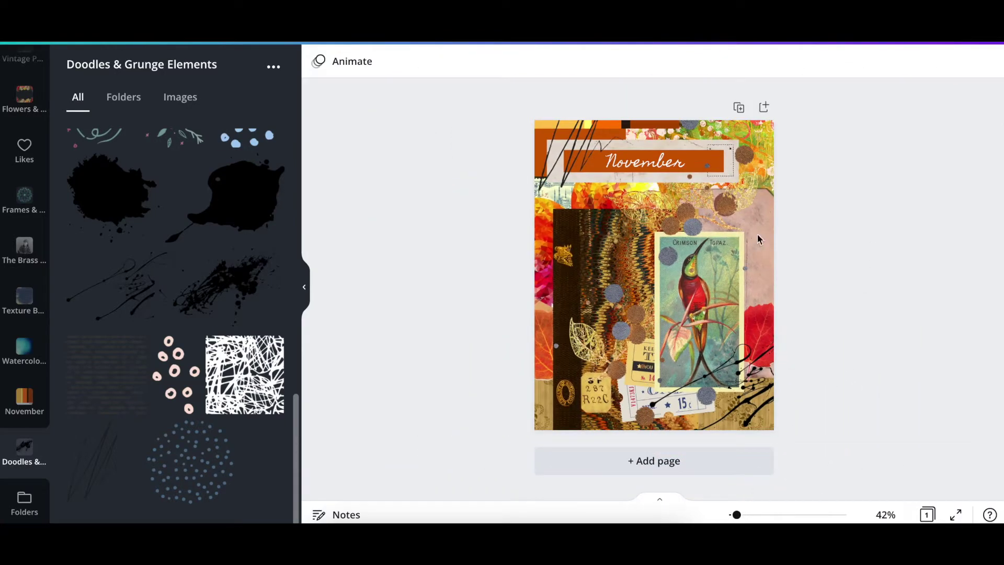
Rotate the black scribble lines in the upper-left corner by about 7°.
left_click(570, 156)
left_click_drag(583, 217, 577, 219)
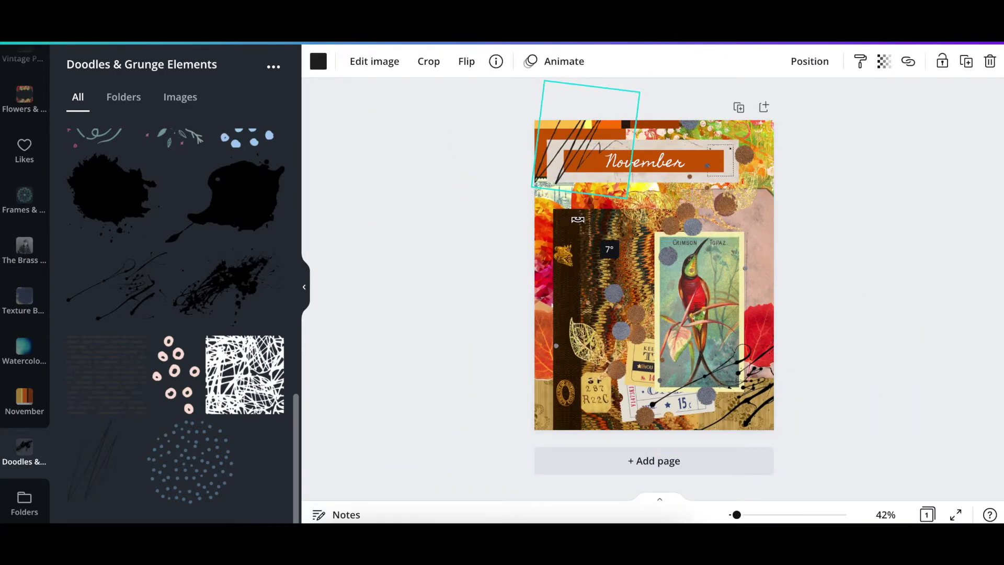
left_click(419, 290)
scroll(174, 410, "up", 8)
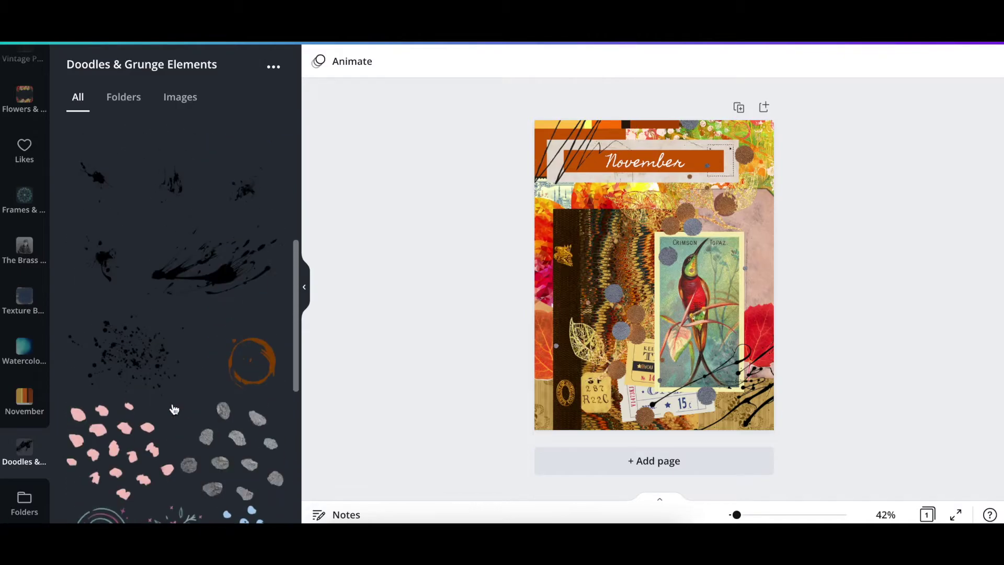
Add the brown ring stain from Doodles & Grunge Elements and place it over the page's lower-right corner.
scroll(174, 410, "up", 2)
left_click(253, 451)
left_click_drag(721, 340, 759, 426)
Add the triangle row from Statement Goods (Doodles), recoloured burnt orange from the photo colours, along the bird card's bottom edge.
scroll(173, 304, "down", 1)
left_click(131, 422)
left_click(318, 61)
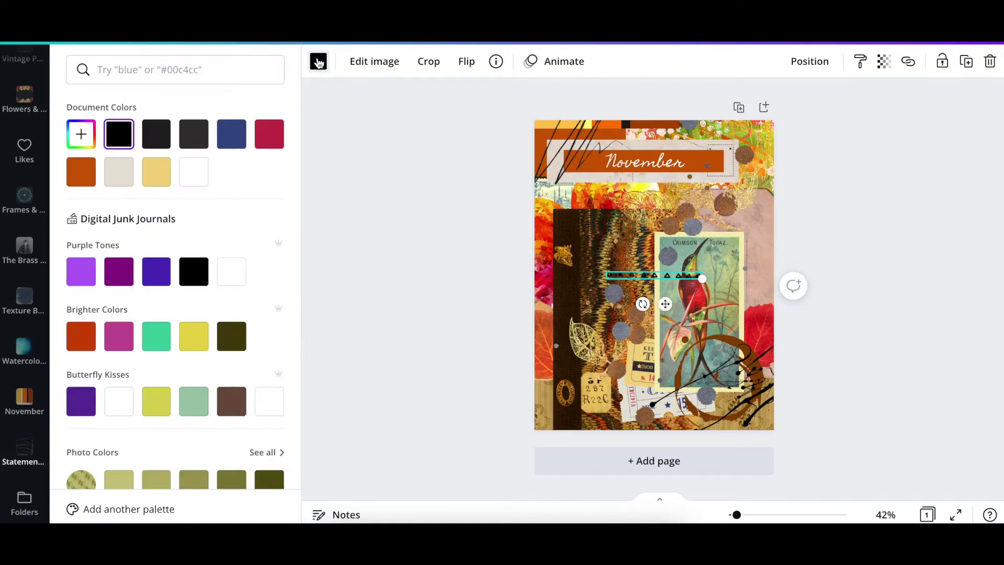
scroll(264, 189, "down", 5)
left_click(266, 224)
scroll(209, 290, "down", 1)
scroll(208, 290, "up", 2)
scroll(208, 290, "up", 1)
left_click(118, 321)
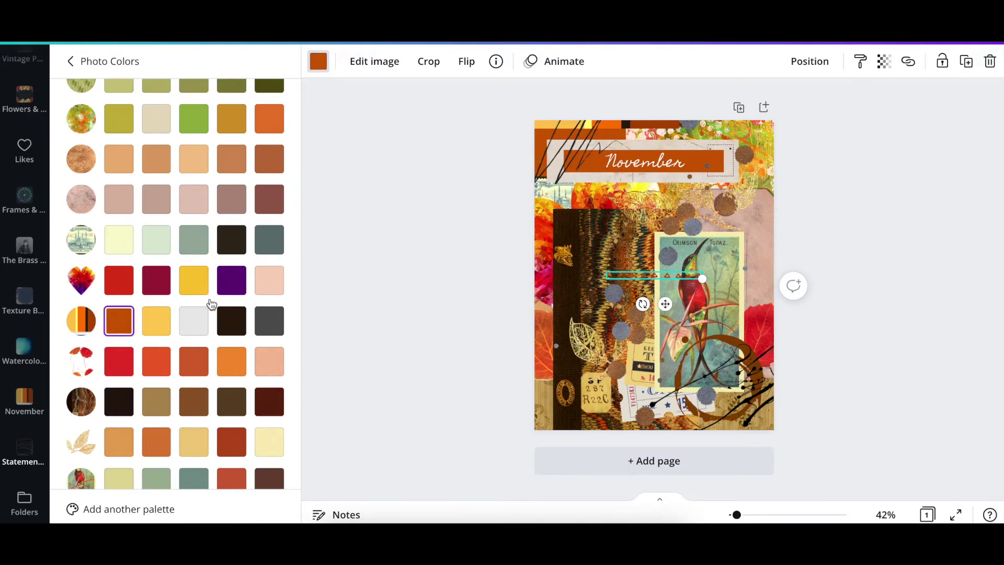
left_click_drag(665, 303, 728, 416)
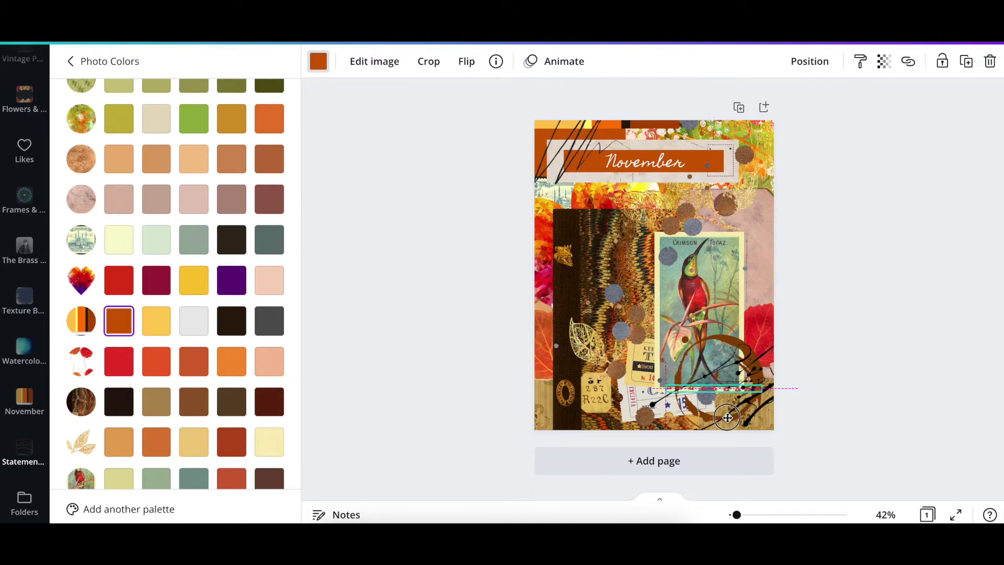
key("Escape")
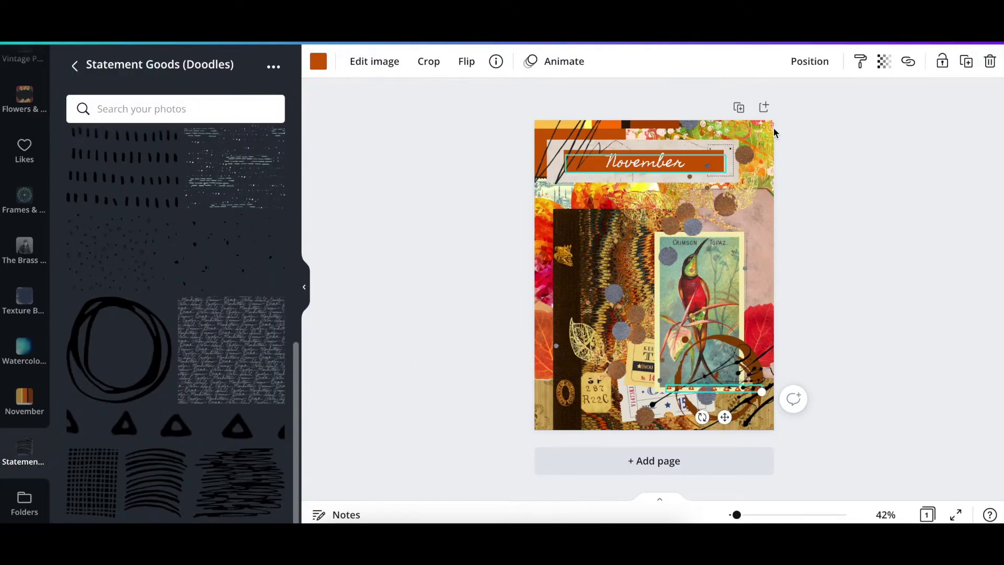
Duplicate the orange triangle row twice, placing one copy at the page's lower-left edge and the other above the bird card.
left_click(965, 66)
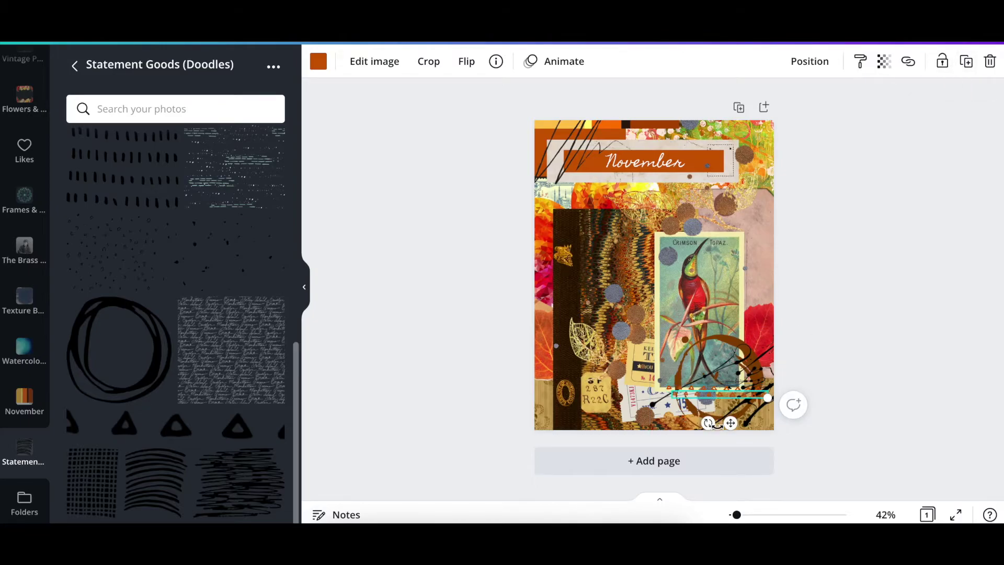
left_click_drag(626, 441, 598, 448)
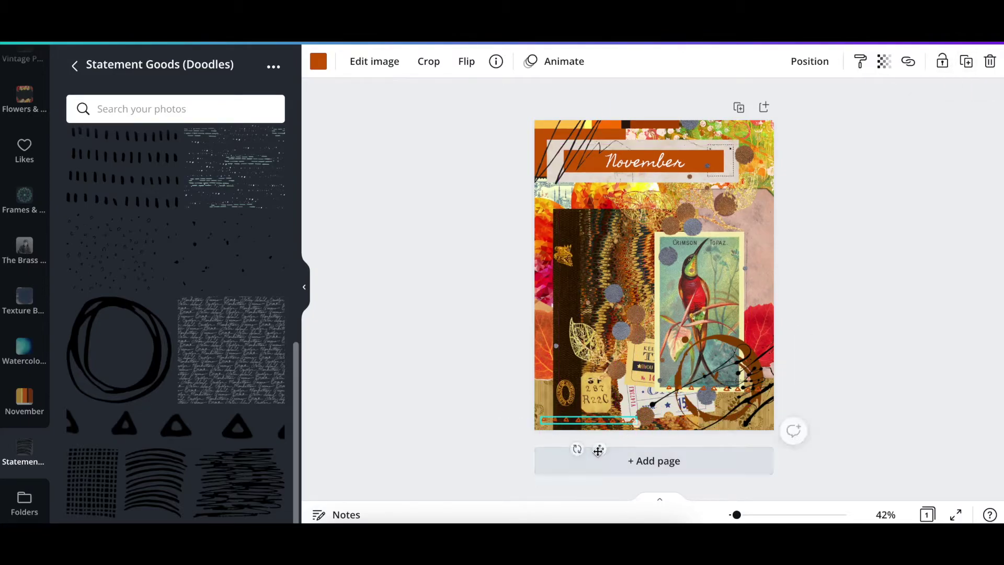
left_click(966, 64)
left_click_drag(607, 455, 673, 239)
Duplicate the brown ring stain onto the page's upper-left edge and send the copy backward behind the dark knitted image.
left_click(685, 377)
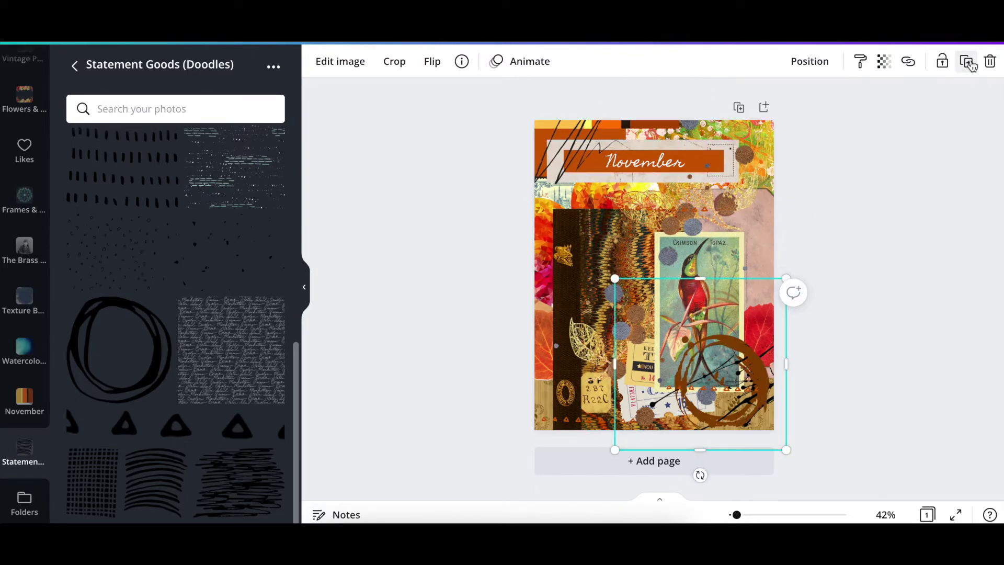
left_click_drag(760, 438, 579, 286)
left_click(809, 61)
left_click(786, 105)
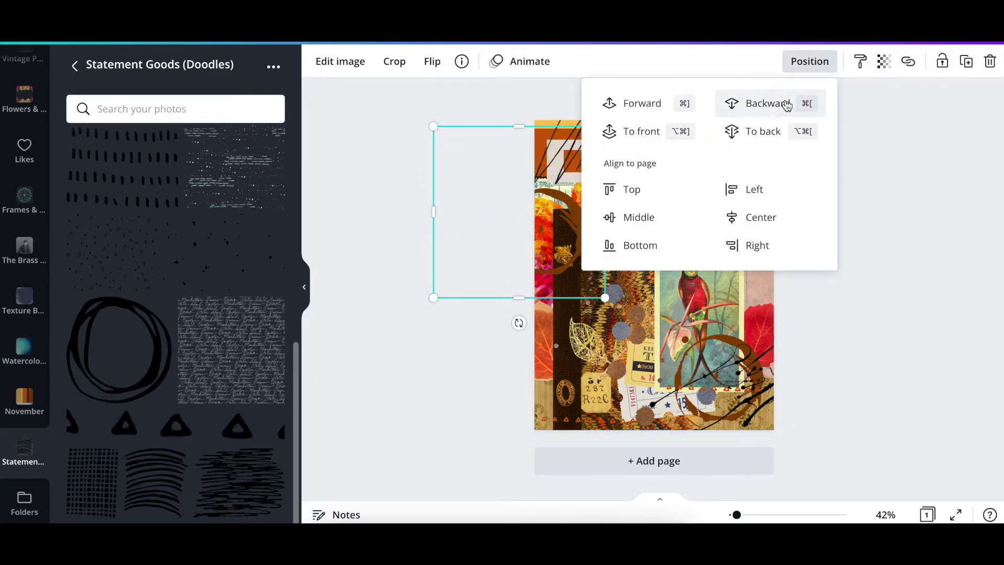
left_click(758, 131)
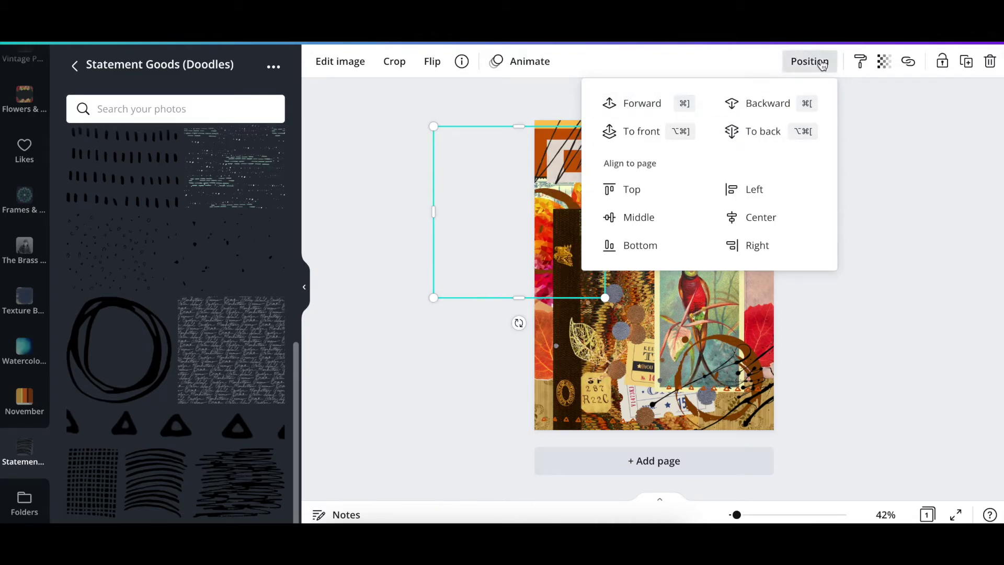
left_click(875, 149)
left_click(875, 149)
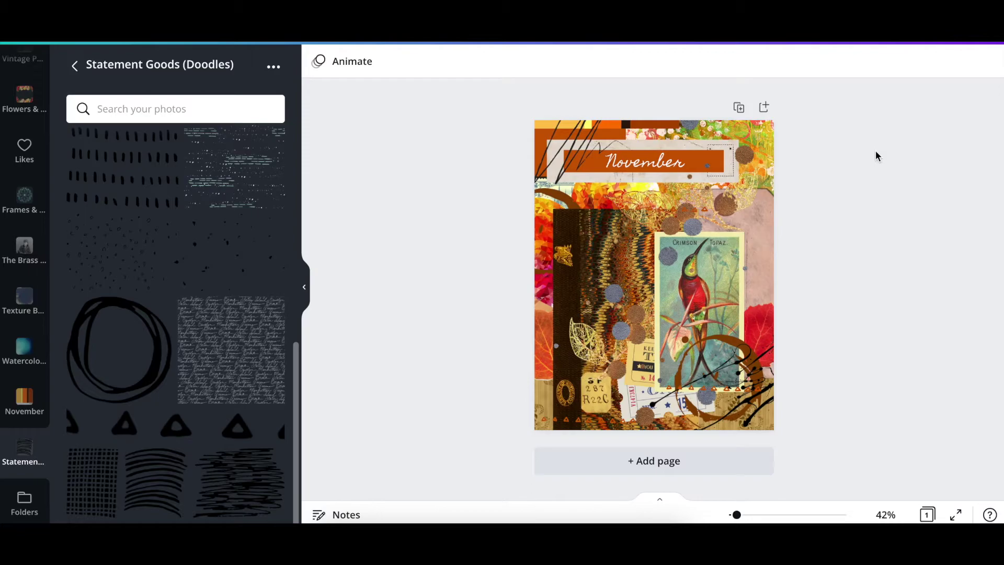
Move the copied ring stain down to the page's lower-left edge.
left_click_drag(546, 197, 510, 353)
left_click_drag(394, 368, 504, 352)
left_click(469, 320)
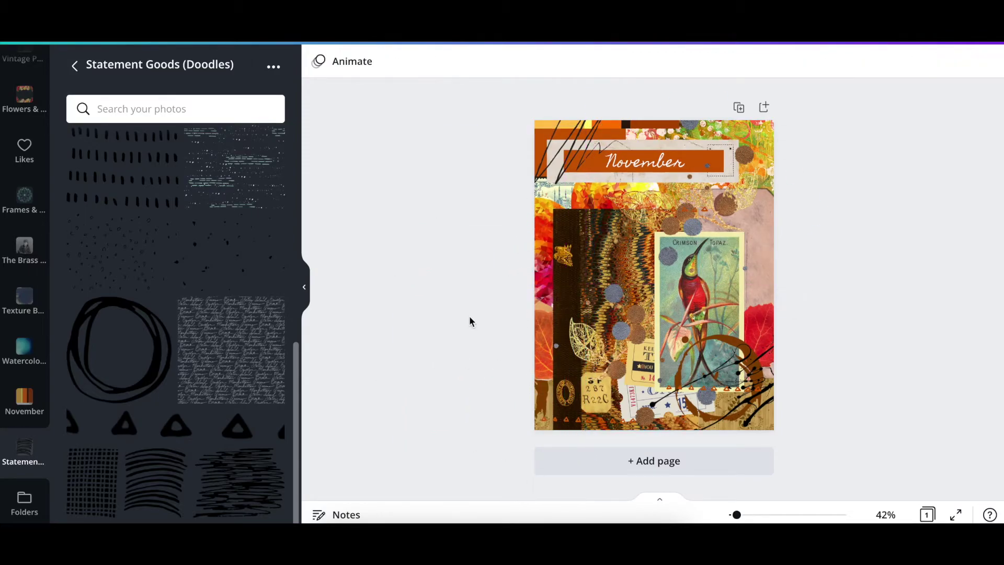
Nudge the upper-right dots image and layer both it and the lower-right ring stain behind the bird card.
left_click_drag(726, 214, 721, 222)
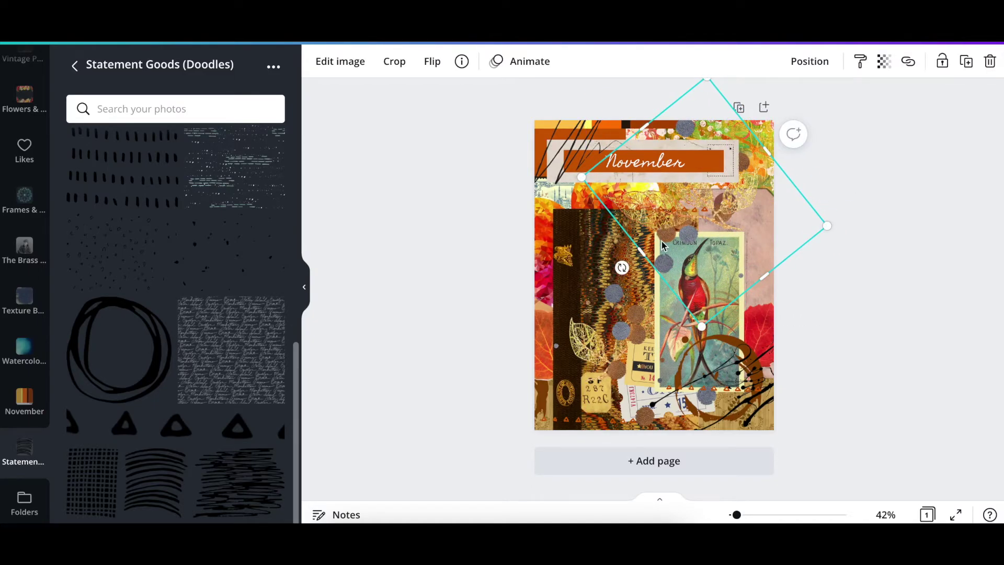
left_click(753, 356)
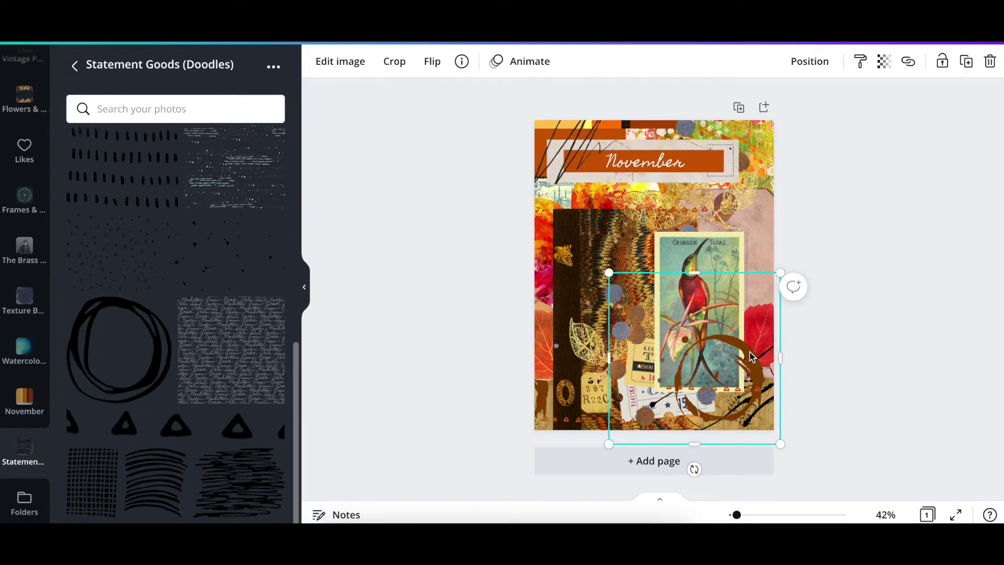
left_click(811, 354)
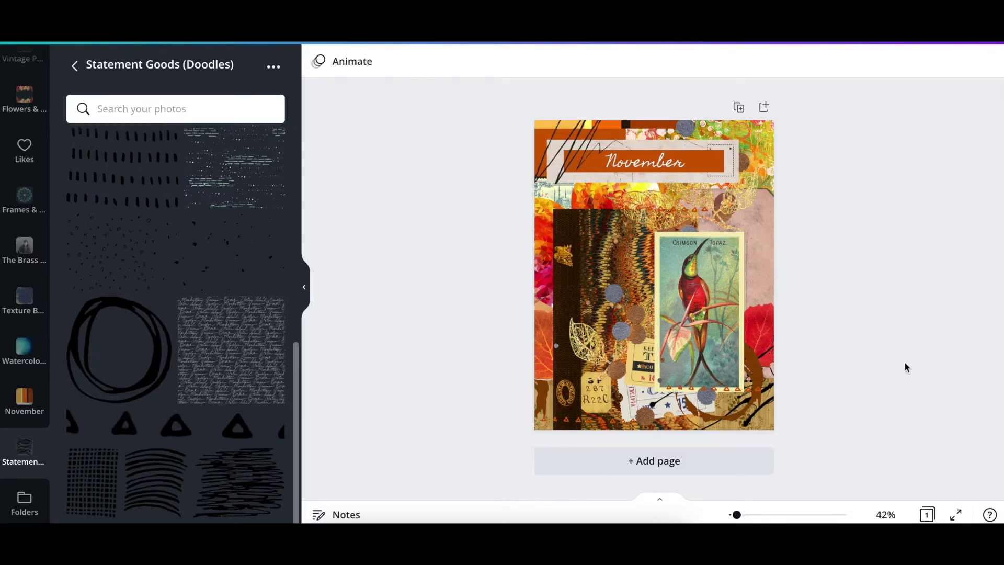
Adjust the black ink splatter strokes in the page's lower-right corner.
left_click(768, 416)
left_click_drag(803, 374, 768, 399)
left_click(859, 389)
Place a copy of the black scribble lines over the page's right edge beside the bird card and recolour it white.
left_click(643, 162)
key("Escape")
mouse_move(573, 141)
left_mouse_down()
mouse_move(771, 217)
mouse_move(777, 227)
mouse_move(758, 238)
left_mouse_up()
left_click(318, 61)
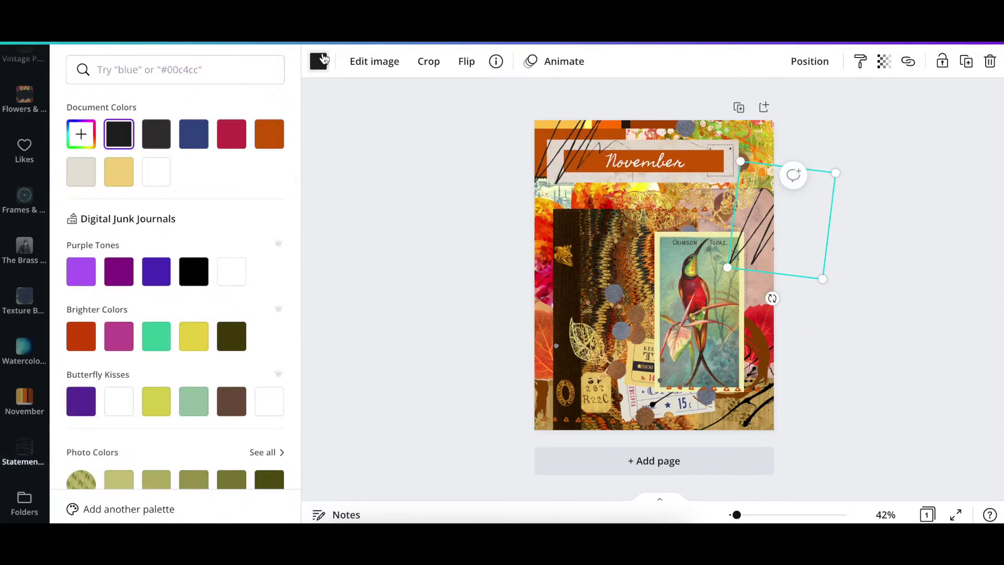
left_click(156, 171)
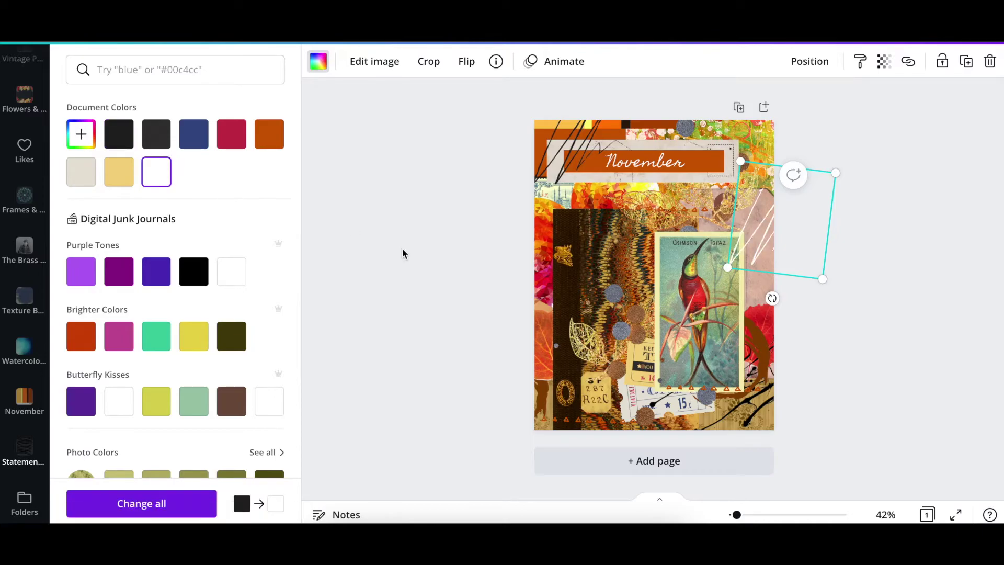
Set the white scribble lines' transparency to 32 and send them backward behind the bird card.
key("Escape")
left_click(883, 61)
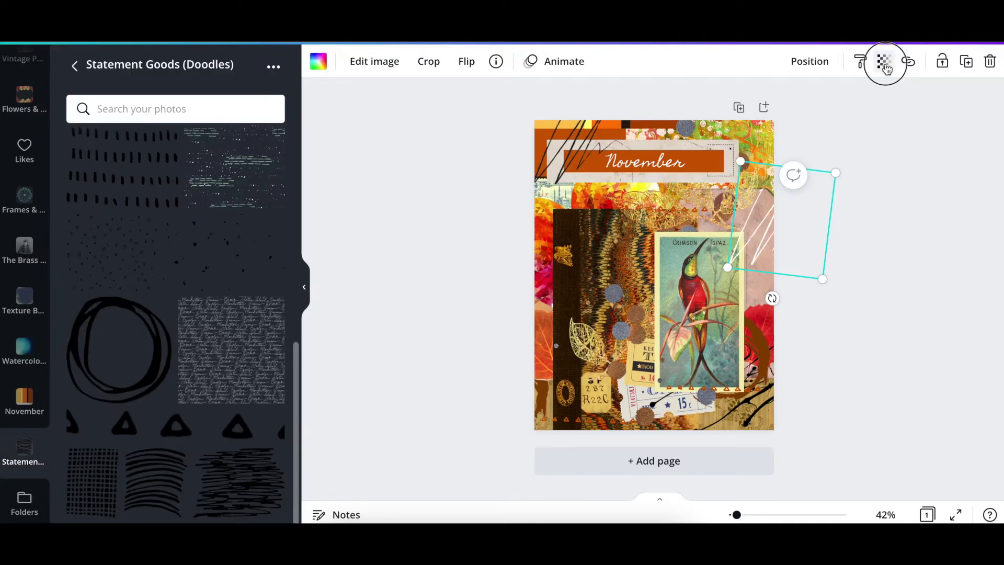
left_click_drag(799, 108, 778, 103)
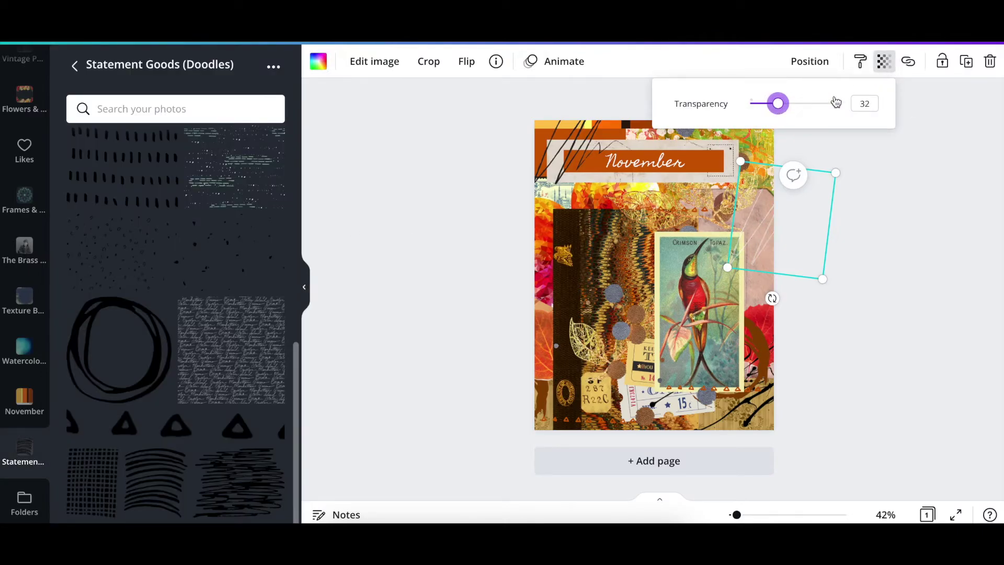
left_click(884, 67)
left_click(808, 61)
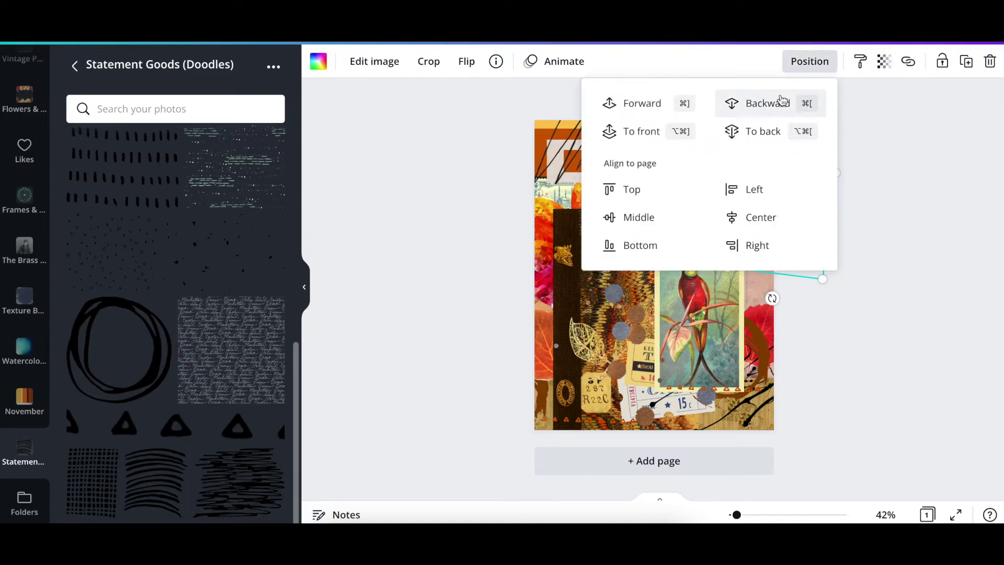
left_click(815, 63)
left_click(899, 171)
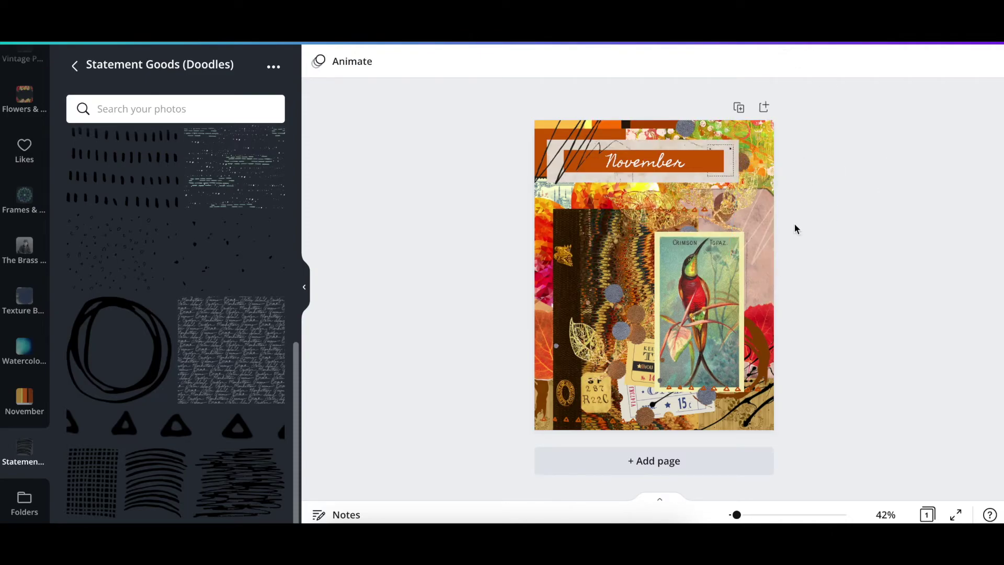
Rotate the white scribble lines to about 27° and move them slightly down the page's right edge.
left_click(764, 240)
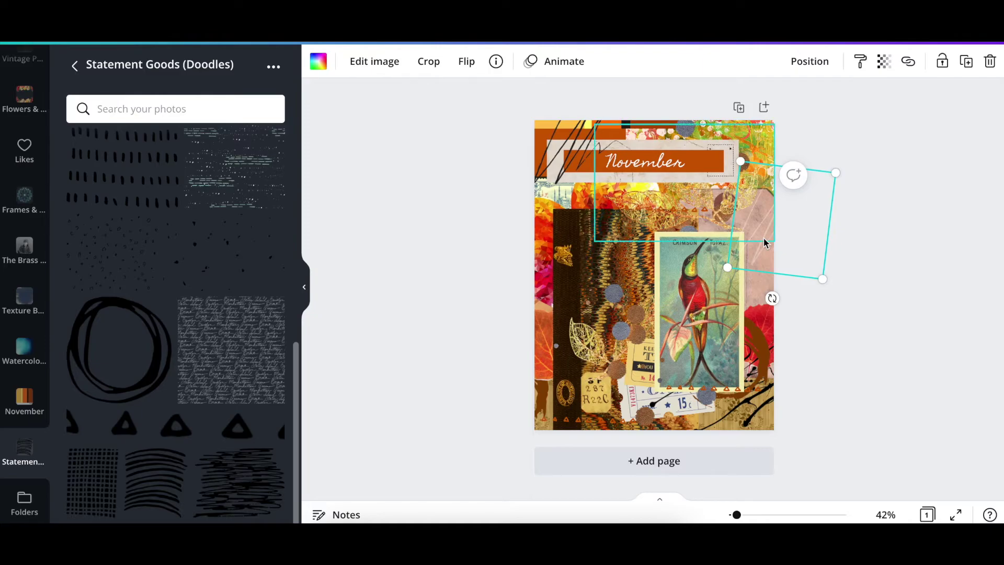
left_click(881, 232)
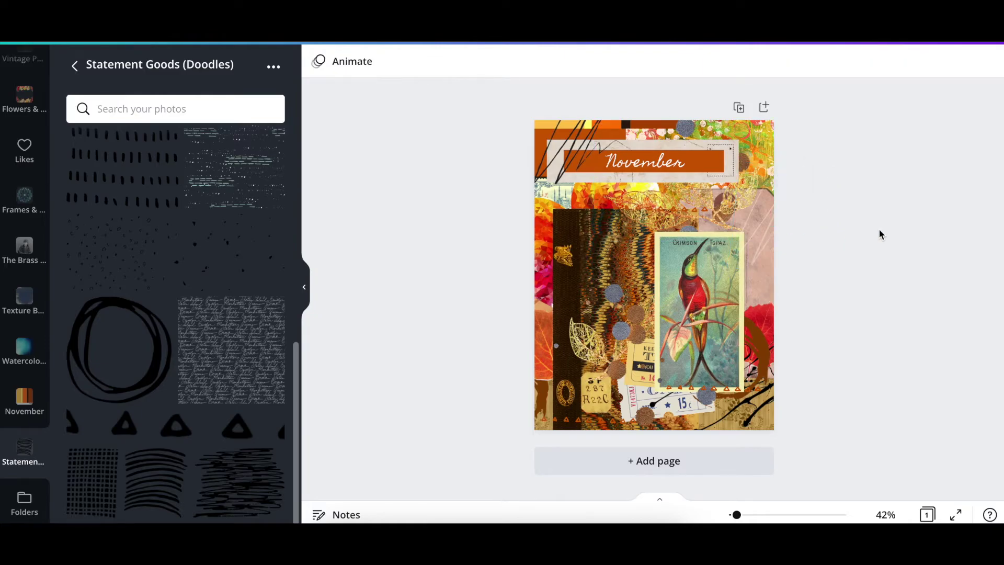
left_click(772, 248)
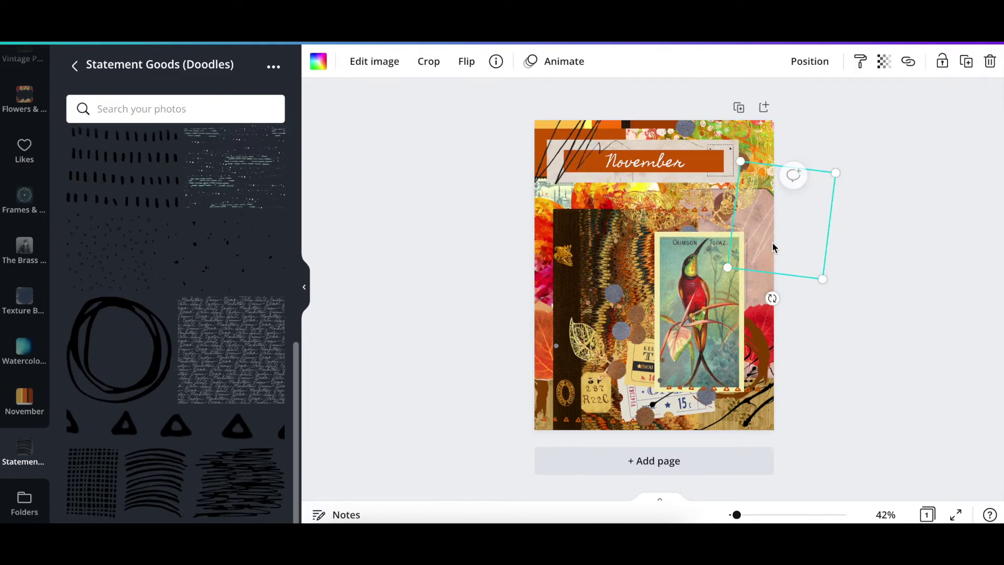
mouse_move(768, 301)
left_mouse_down()
mouse_move(786, 332)
mouse_move(774, 329)
left_mouse_up()
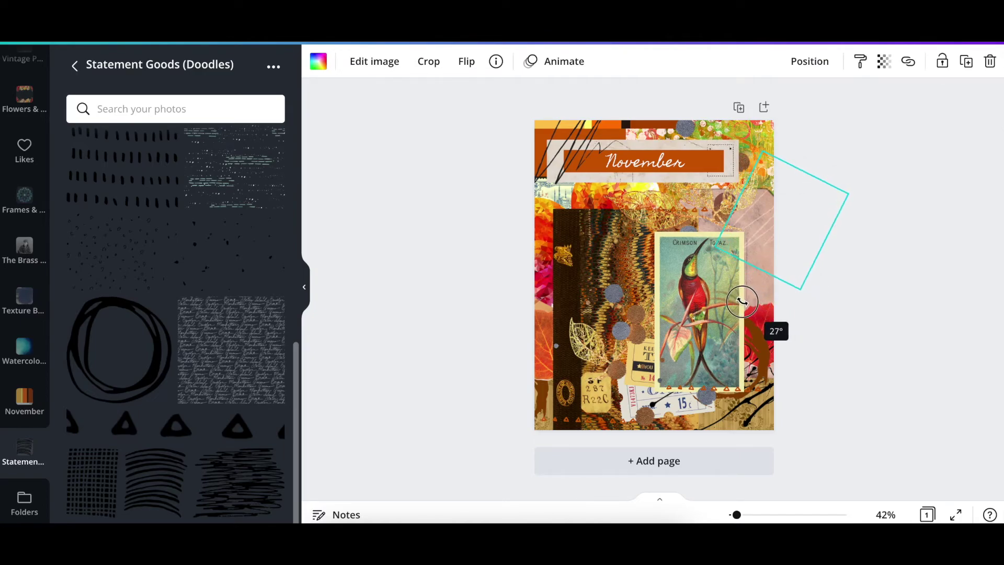
left_click_drag(784, 235, 781, 272)
left_click(896, 217)
Apply the Solar filter to the bird card and lower the filter's intensity.
left_click(698, 293)
left_click(341, 61)
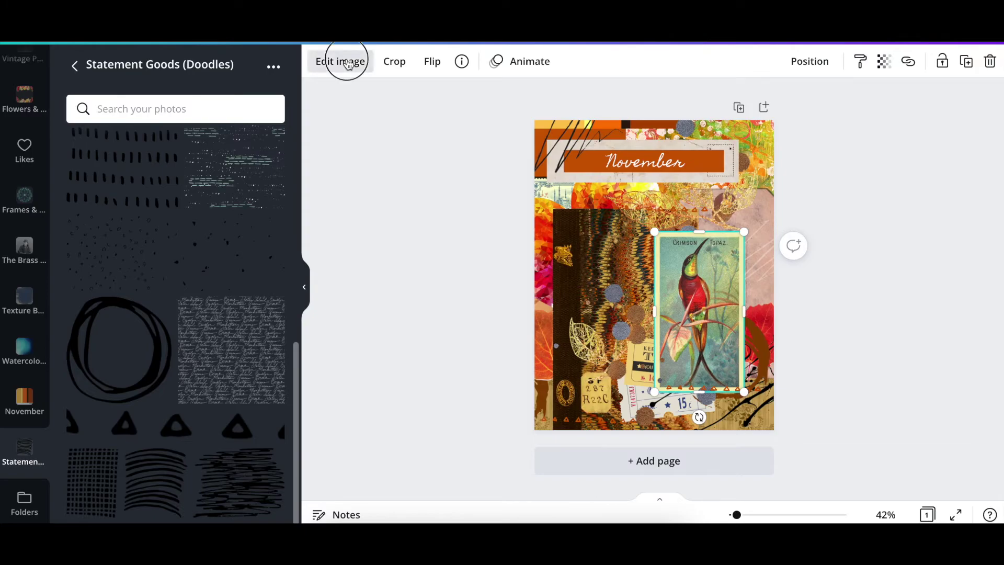
left_click(91, 196)
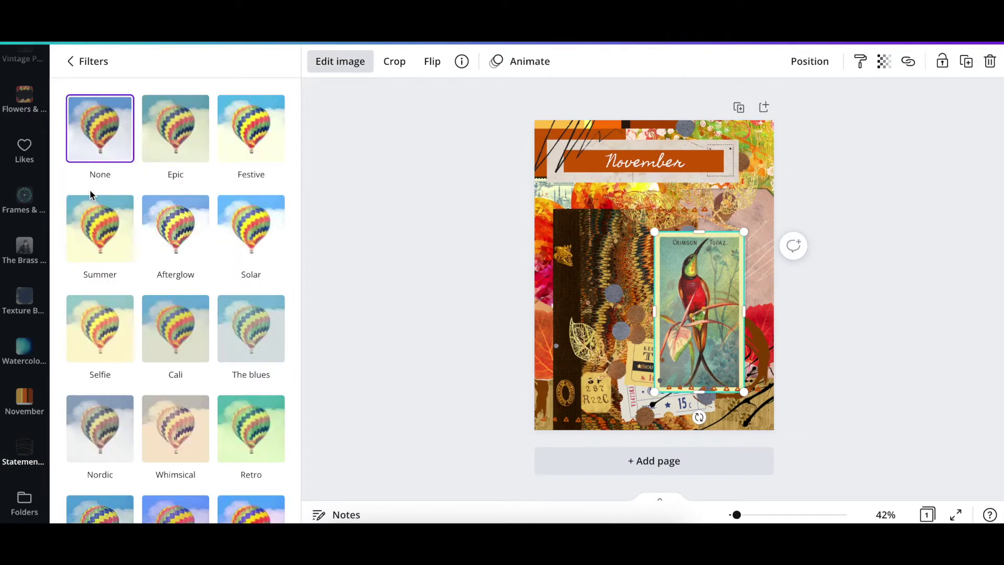
left_click(176, 228)
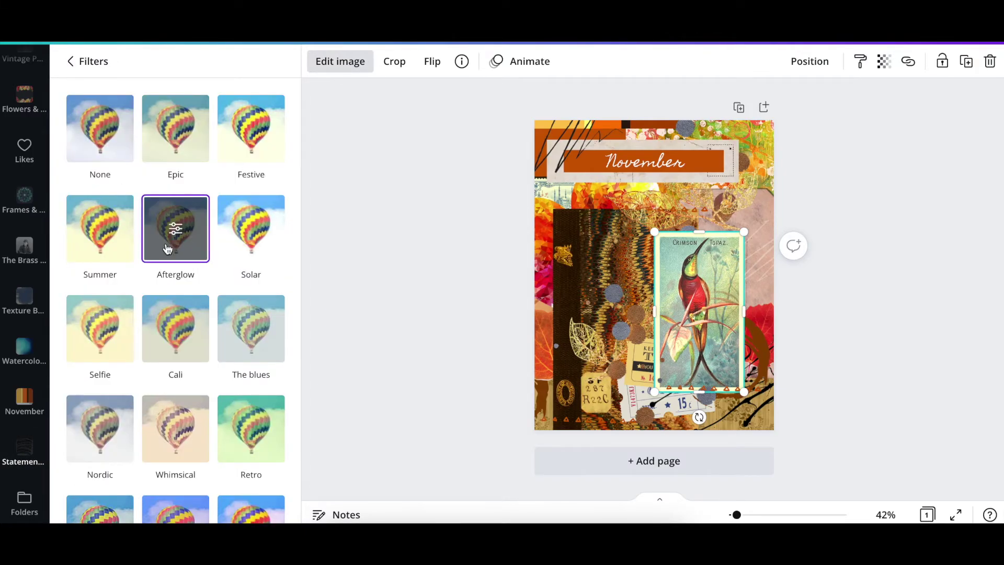
left_click(252, 226)
left_click(251, 228)
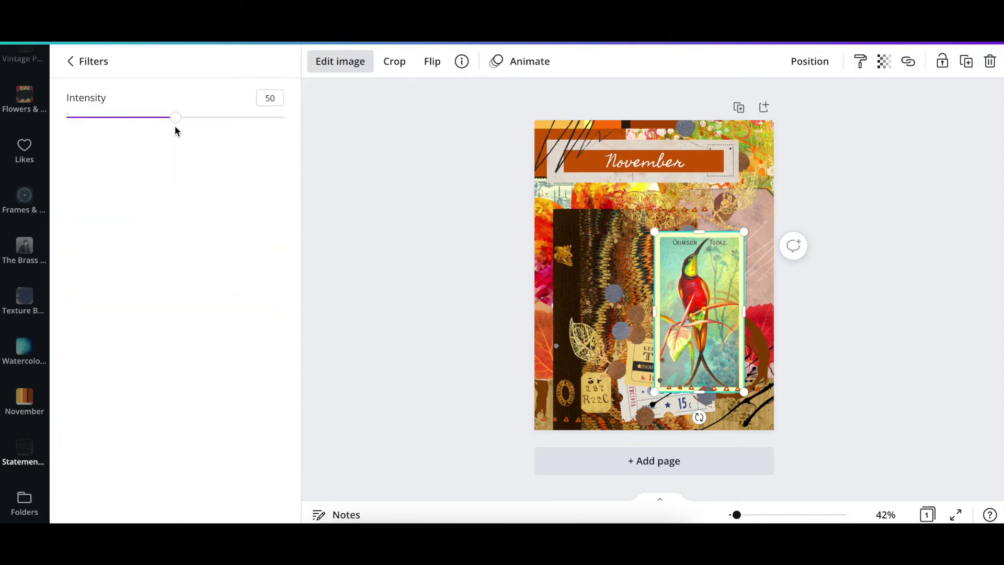
left_click_drag(175, 127, 152, 122)
left_click(373, 300)
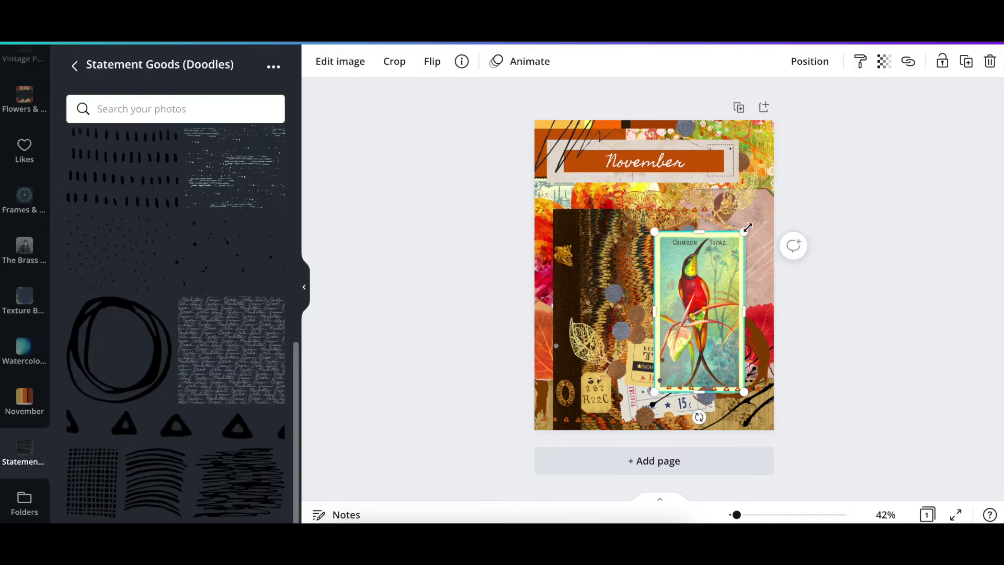
Enlarge the bird card and reposition it over the page's lower-right area.
left_click_drag(756, 224, 765, 215)
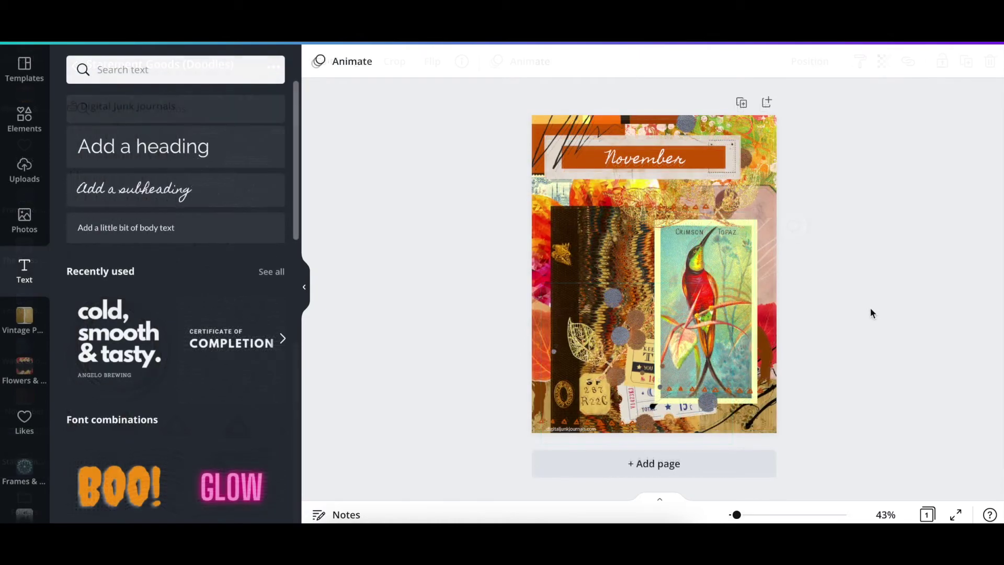
mouse_move(725, 265)
left_mouse_down()
mouse_move(708, 267)
mouse_move(724, 276)
left_mouse_up()
left_click(405, 352)
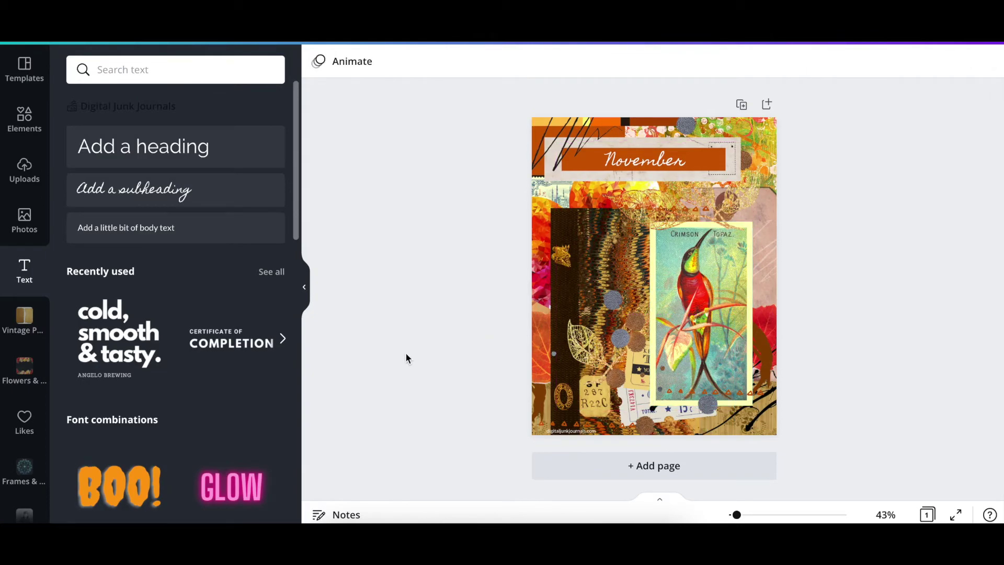
Shift the November title, its ticket and the orange bar to the right, keeping the bar centred behind the text.
mouse_move(736, 160)
left_mouse_down()
mouse_move(751, 162)
mouse_move(717, 158)
left_mouse_up()
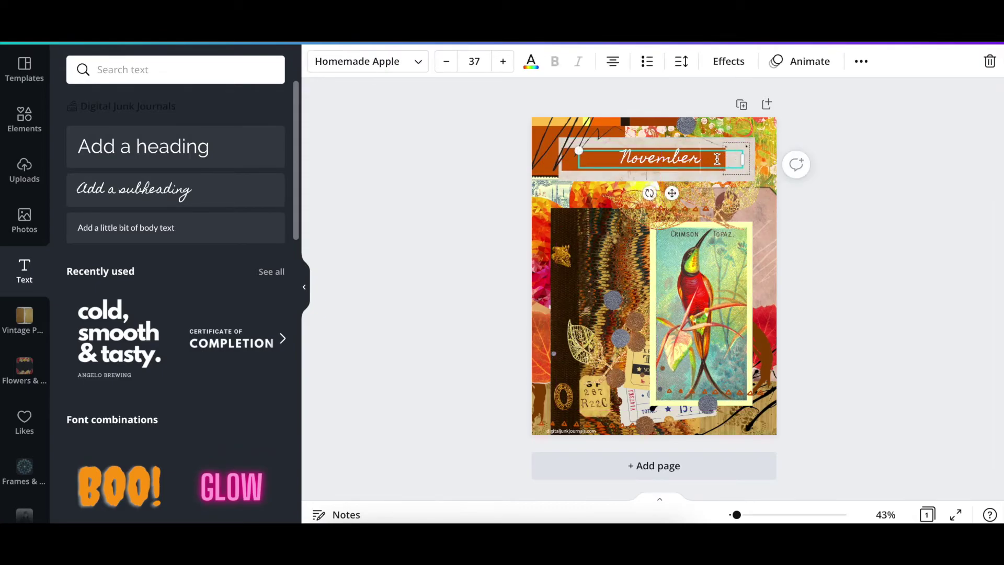
left_click(462, 213)
left_click(593, 164)
left_click(700, 176)
left_click(708, 176)
left_click_drag(661, 197, 670, 197)
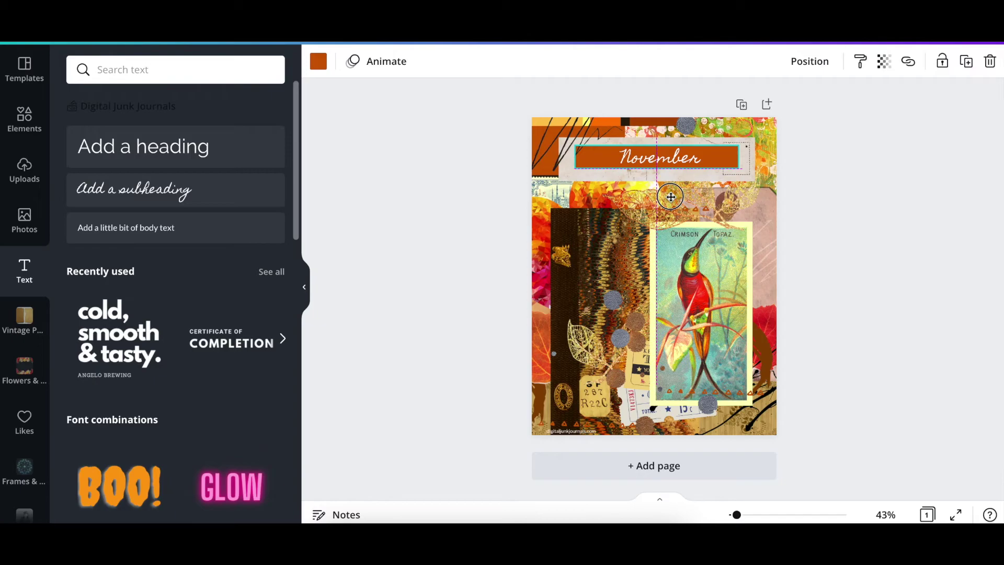
left_click(865, 222)
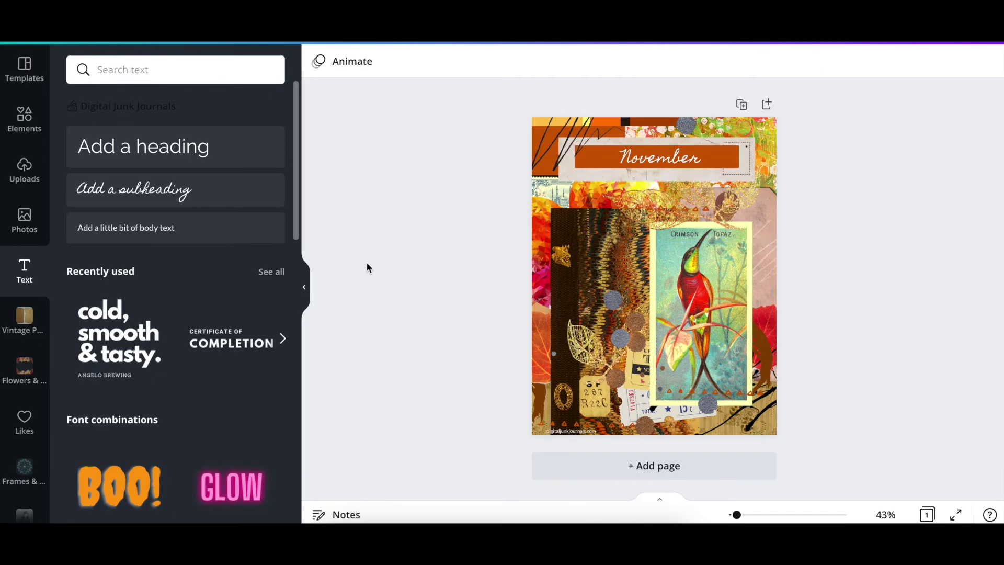
Recolour the November title orange and its backing bar white, and increase the title's font size.
left_click(584, 228)
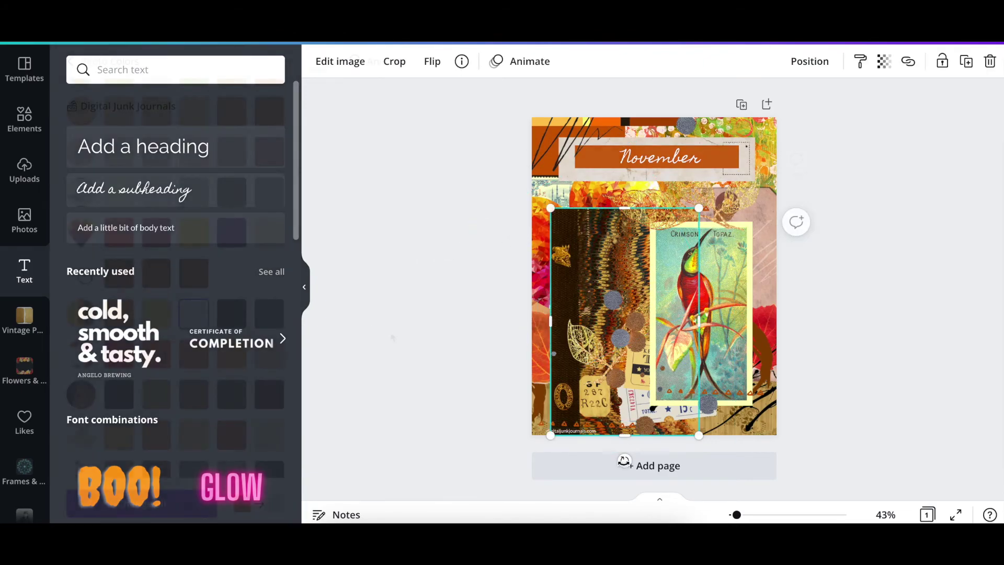
left_click(398, 340)
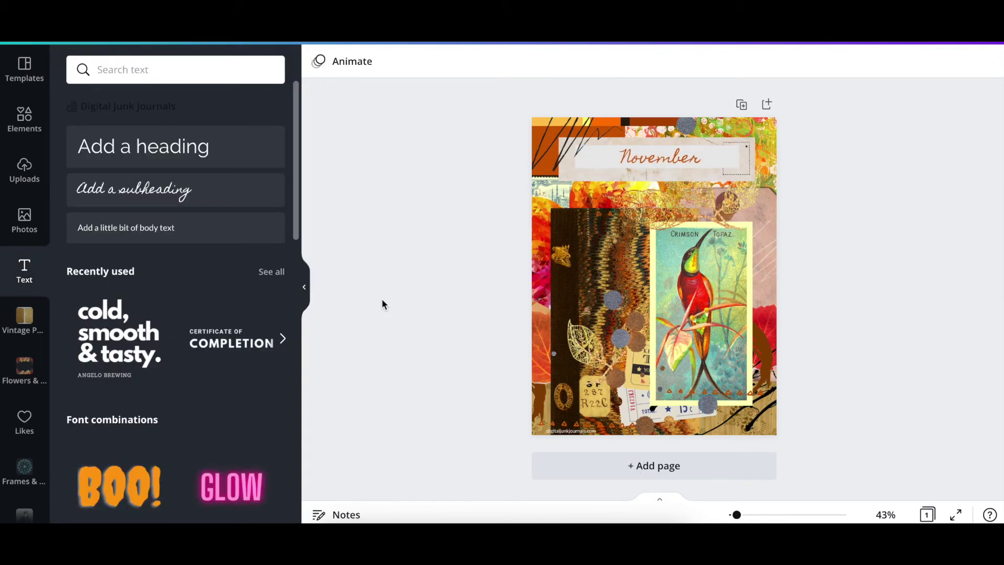
left_click(631, 159)
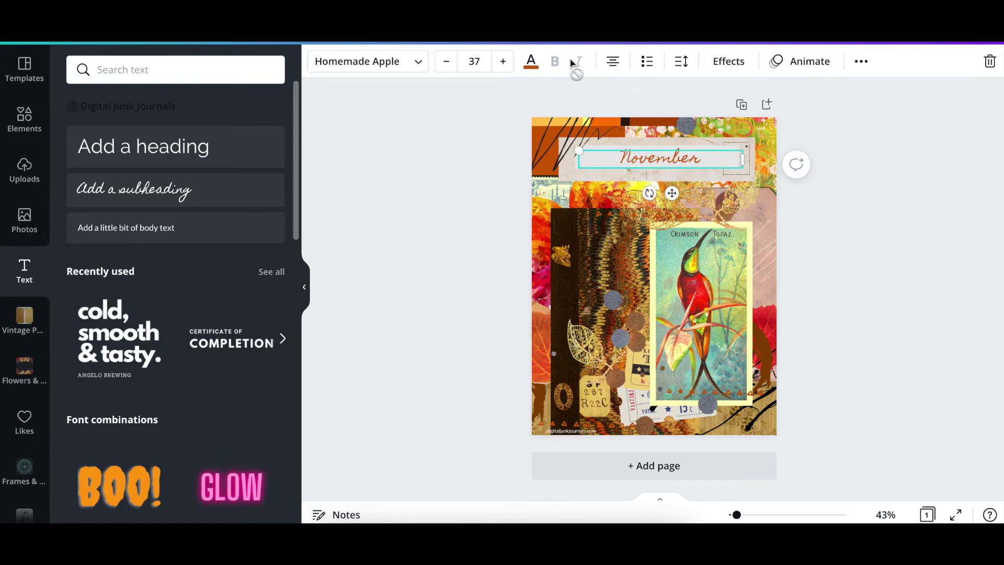
left_click(504, 62)
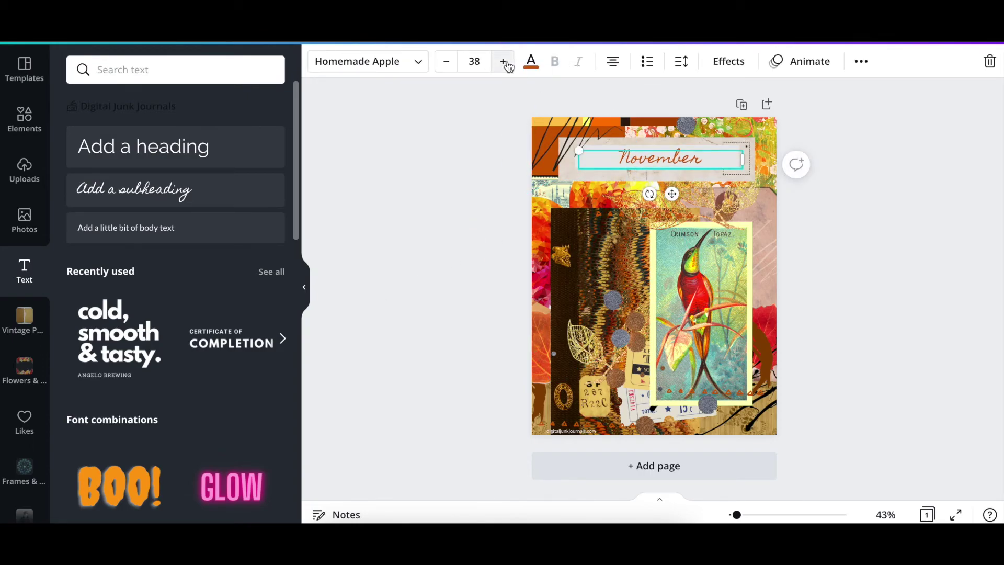
left_click(503, 62)
left_click(504, 63)
left_click(504, 62)
left_click(504, 62)
left_click(503, 63)
left_click(504, 62)
left_click(456, 206)
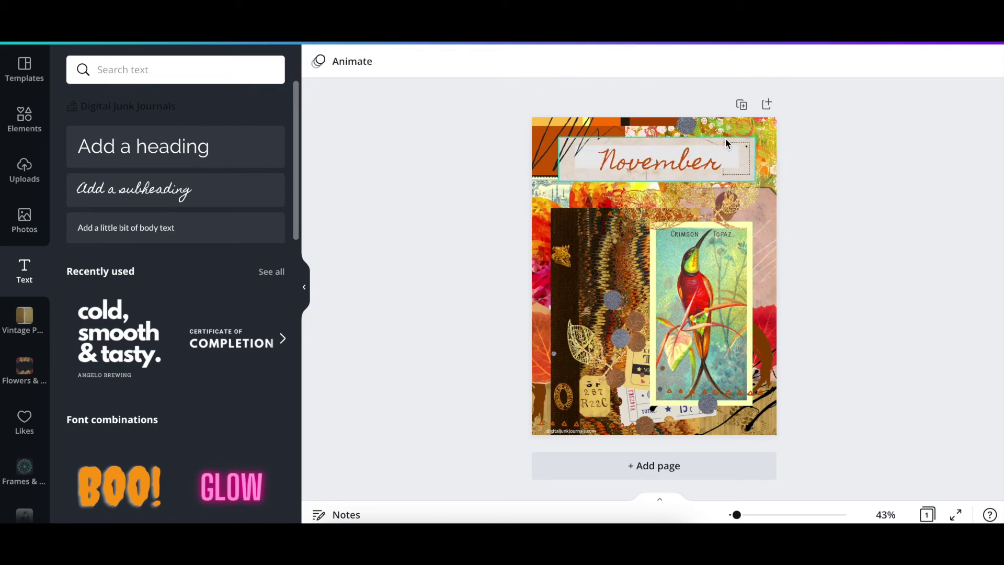
Remove the pale bar behind the November title and adjust the title's position on the ticket.
left_click_drag(673, 160, 612, 158)
left_click(426, 268)
left_click(453, 262)
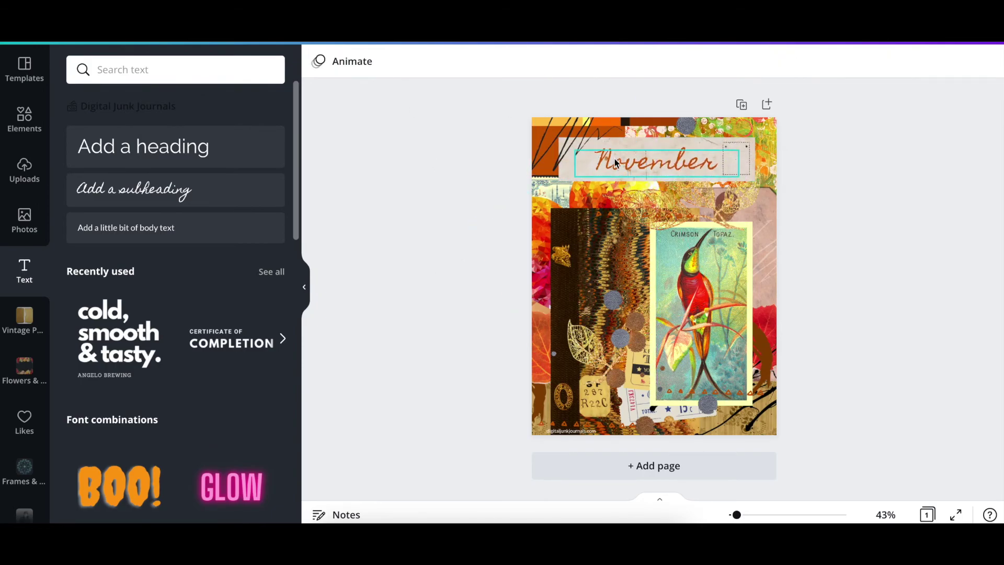
left_click(649, 162)
left_click(447, 272)
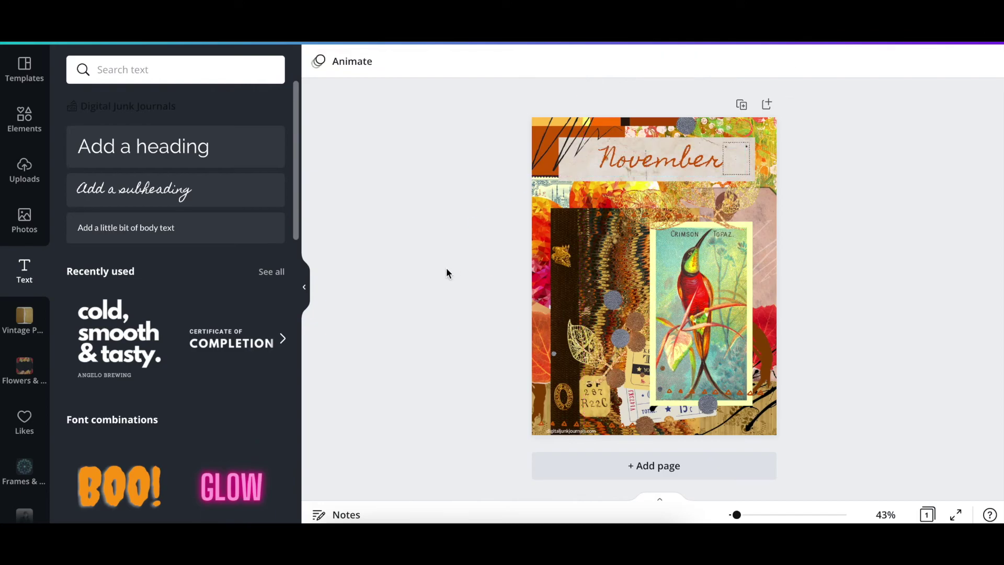
Recolour the row of small triangles above the November ticket white.
left_click(659, 157)
scroll(656, 157, "up", 5)
left_click(810, 169)
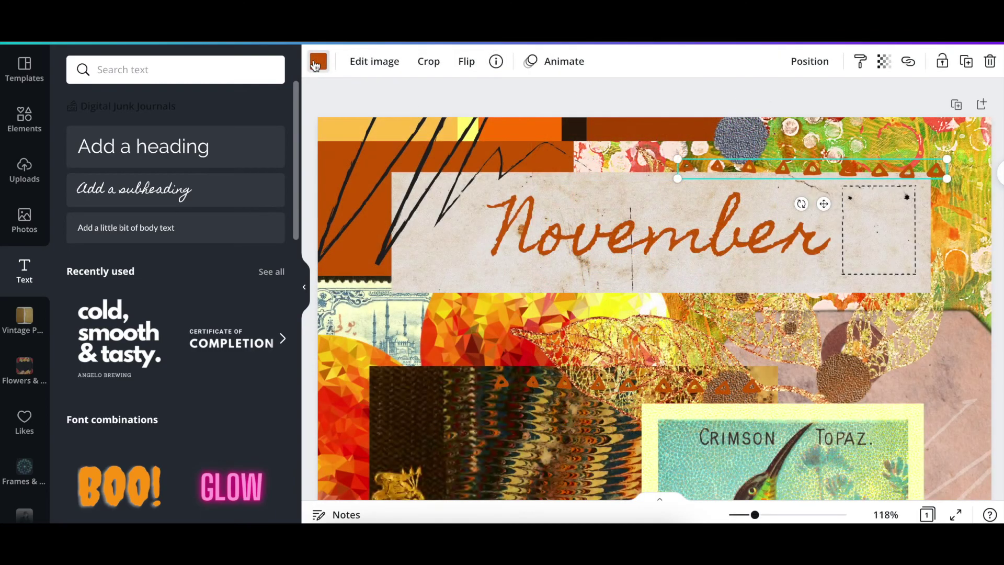
left_click(318, 61)
left_click(154, 172)
left_click(374, 97)
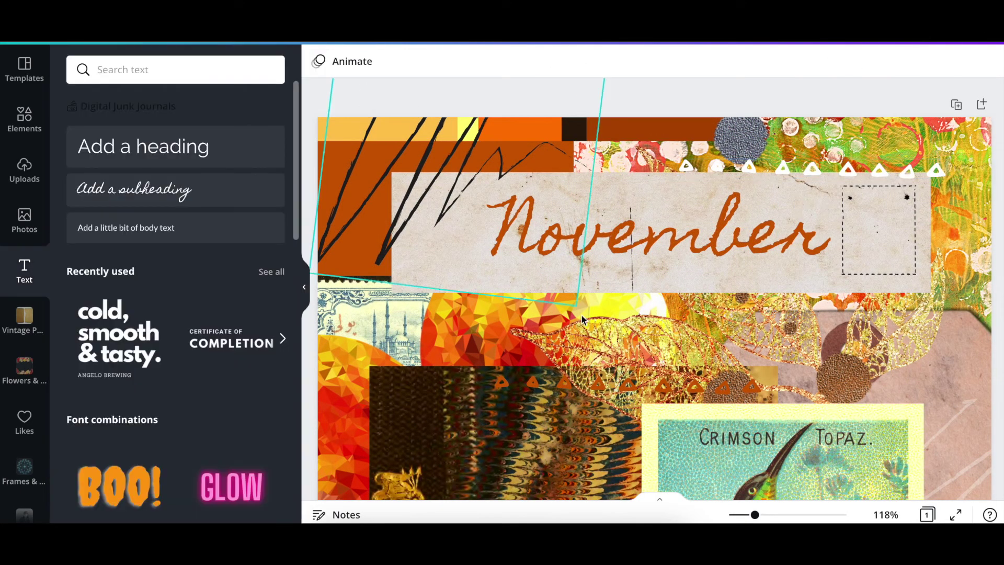
Recolour the row of small triangles along the page's lower-left edge white.
left_click(740, 515)
left_click_drag(740, 516, 738, 515)
scroll(829, 406, "down", 3)
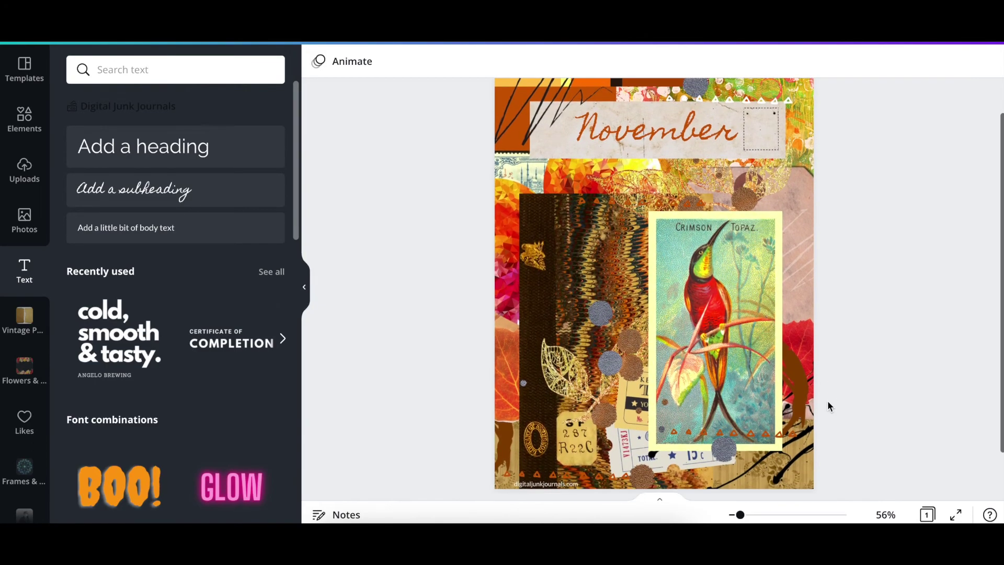
left_click(519, 440)
left_click(318, 61)
left_click(152, 170)
left_click(369, 288)
scroll(368, 288, "up", 1)
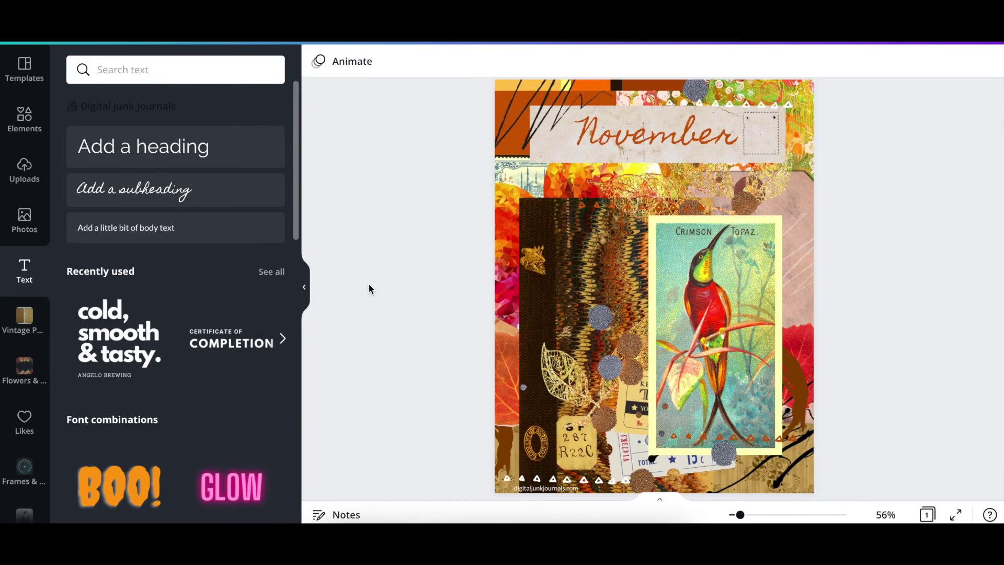